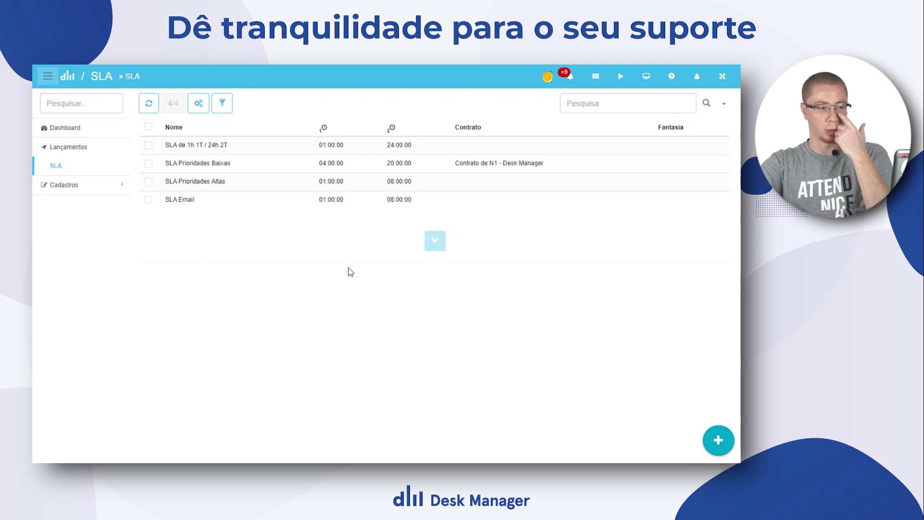
Open the "SLA de 1h 1T / 24h 2T" record and look over its general data and filter settings.
{"action": "left_click", "coordinate": [224, 142]}
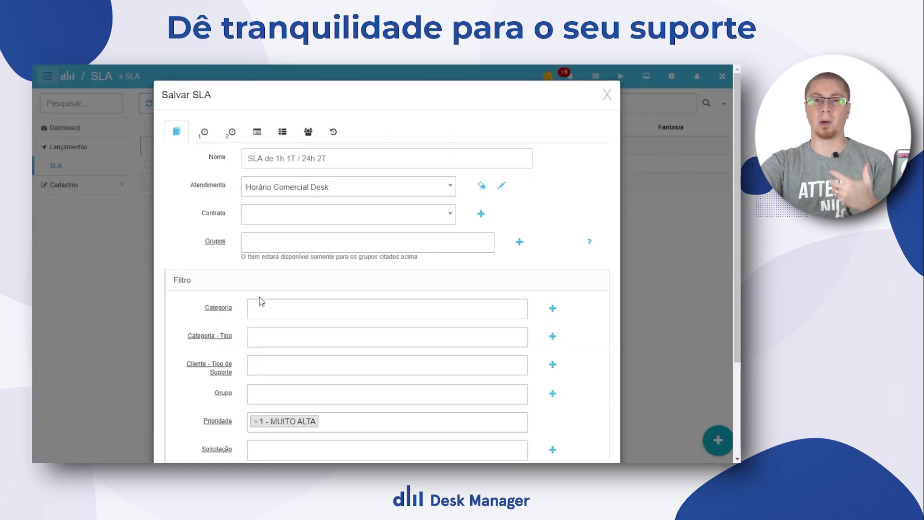
{"action": "scroll", "coordinate": [260, 299], "scroll_direction": "down", "scroll_amount": 2}
{"action": "scroll", "coordinate": [262, 305], "scroll_direction": "up", "scroll_amount": 2}
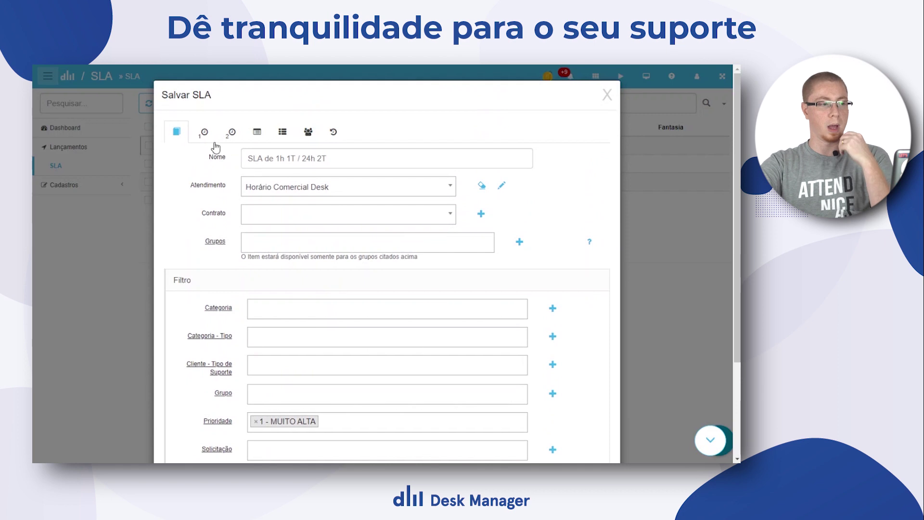
Examine the Tempo de Atendimento stages of the SLA, from Normal through Atenção and Urgente to Expirado.
{"action": "left_click", "coordinate": [203, 132]}
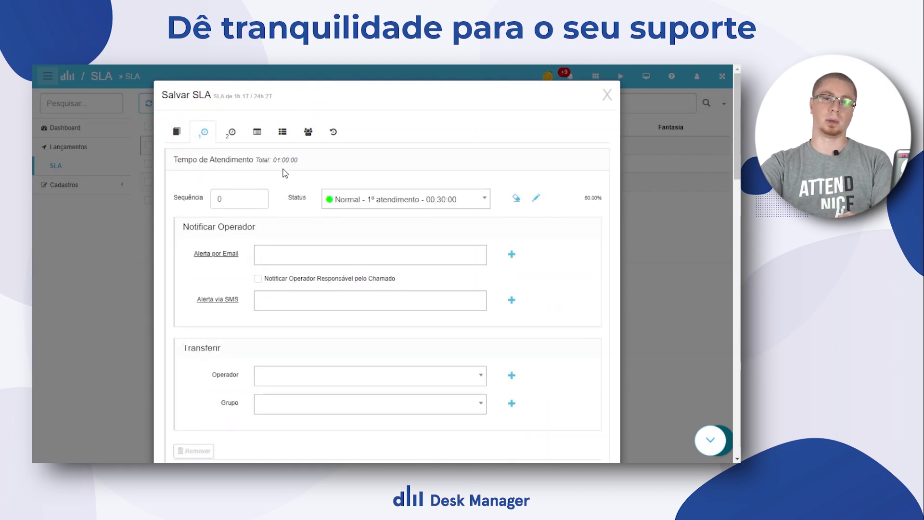
{"action": "scroll", "coordinate": [259, 279], "scroll_direction": "down", "scroll_amount": 3}
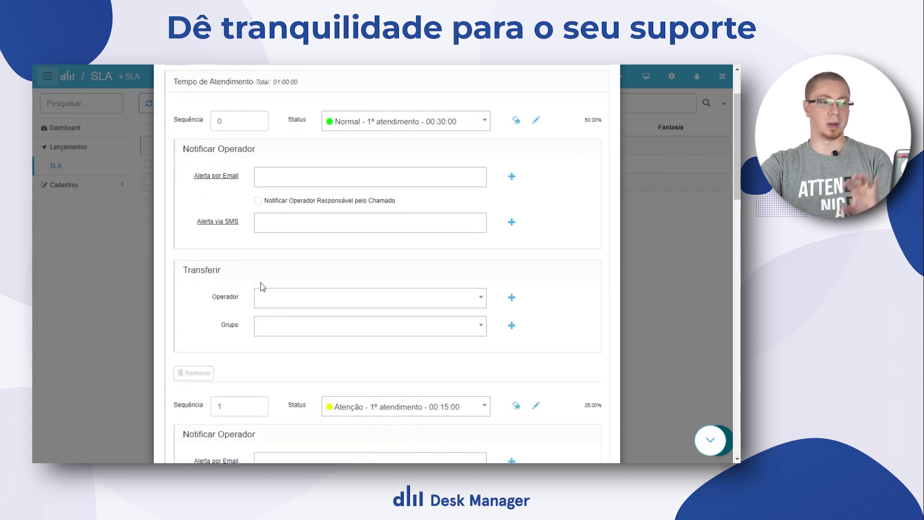
{"action": "scroll", "coordinate": [332, 239], "scroll_direction": "up", "scroll_amount": 3}
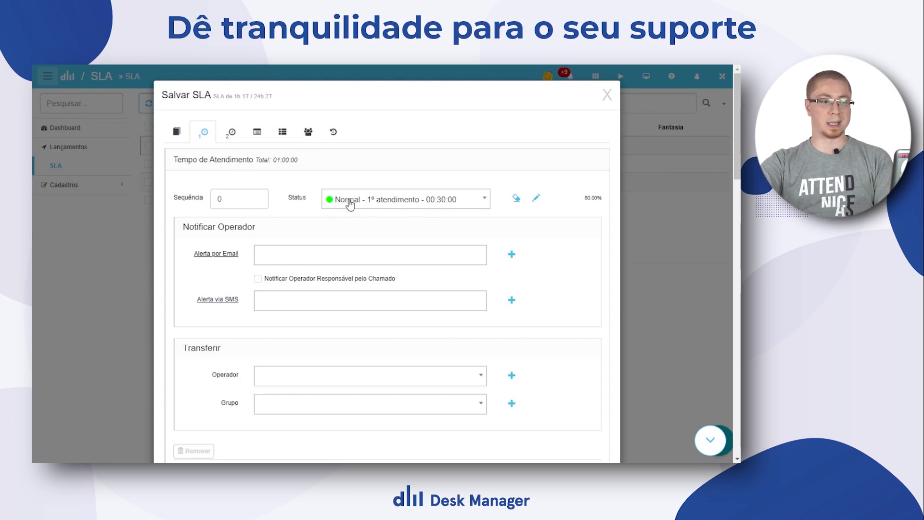
{"action": "scroll", "coordinate": [414, 215], "scroll_direction": "down", "scroll_amount": 7}
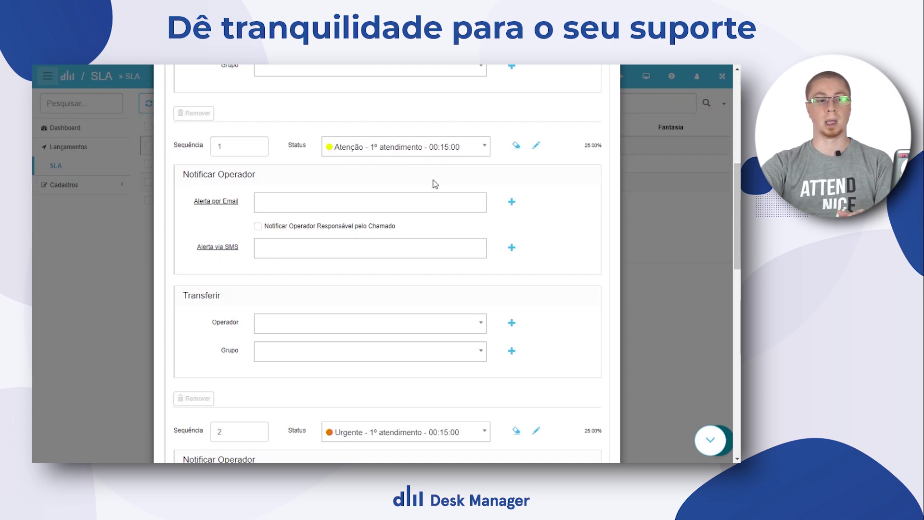
{"action": "scroll", "coordinate": [433, 202], "scroll_direction": "down", "scroll_amount": 3}
{"action": "scroll", "coordinate": [450, 216], "scroll_direction": "up", "scroll_amount": 2}
{"action": "scroll", "coordinate": [442, 223], "scroll_direction": "up", "scroll_amount": 5}
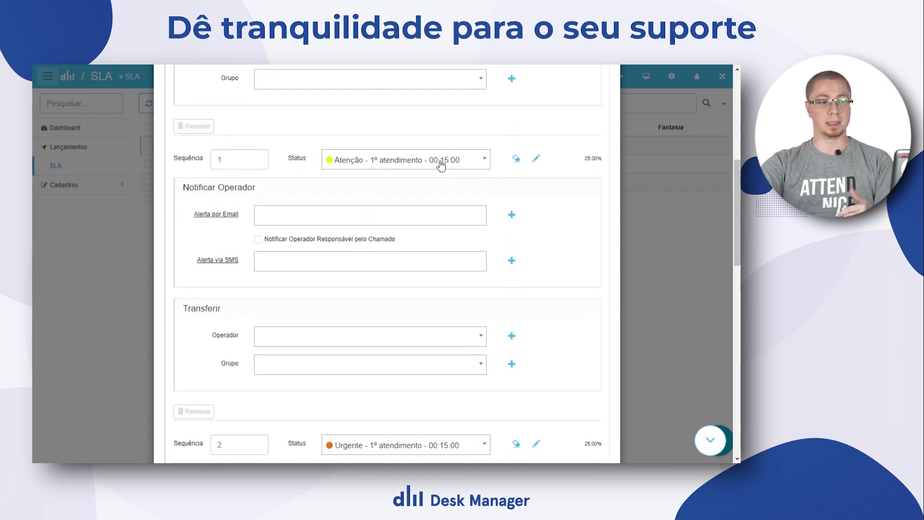
{"action": "scroll", "coordinate": [505, 377], "scroll_direction": "down", "scroll_amount": 9}
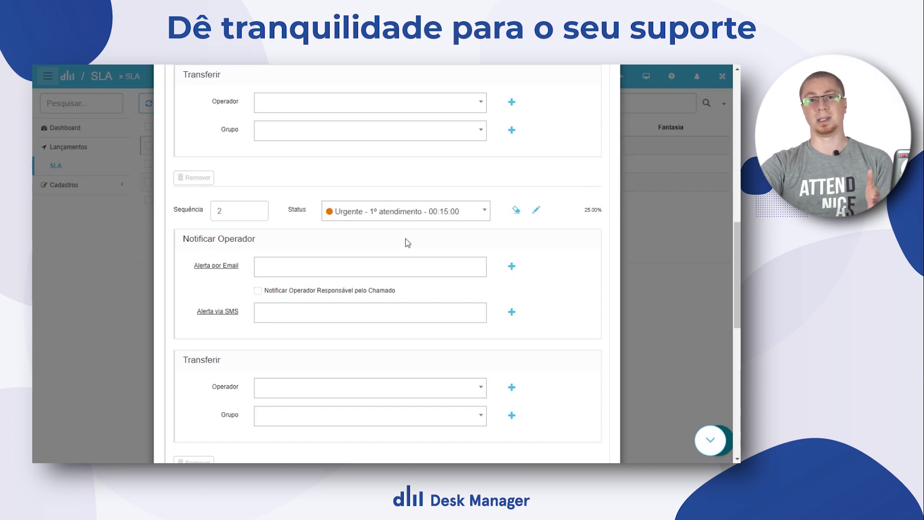
{"action": "scroll", "coordinate": [405, 239], "scroll_direction": "down", "scroll_amount": 7}
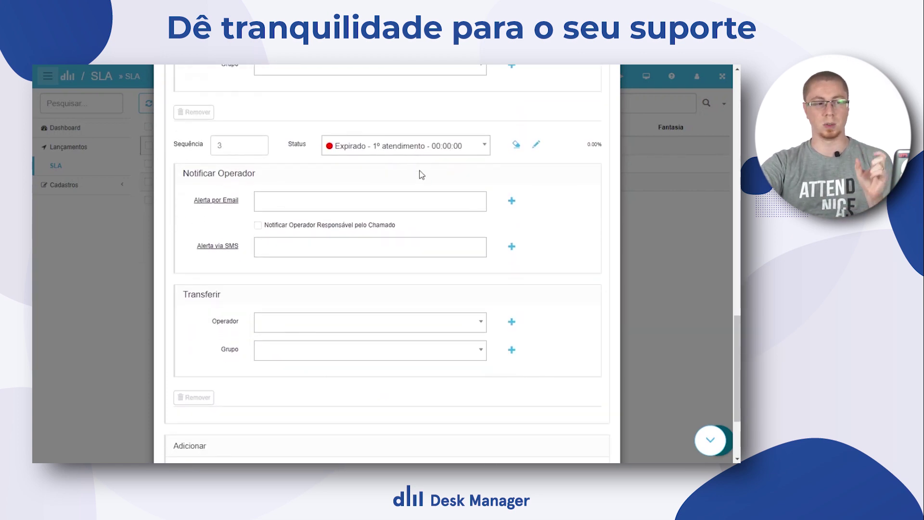
{"action": "scroll", "coordinate": [454, 220], "scroll_direction": "up", "scroll_amount": 18}
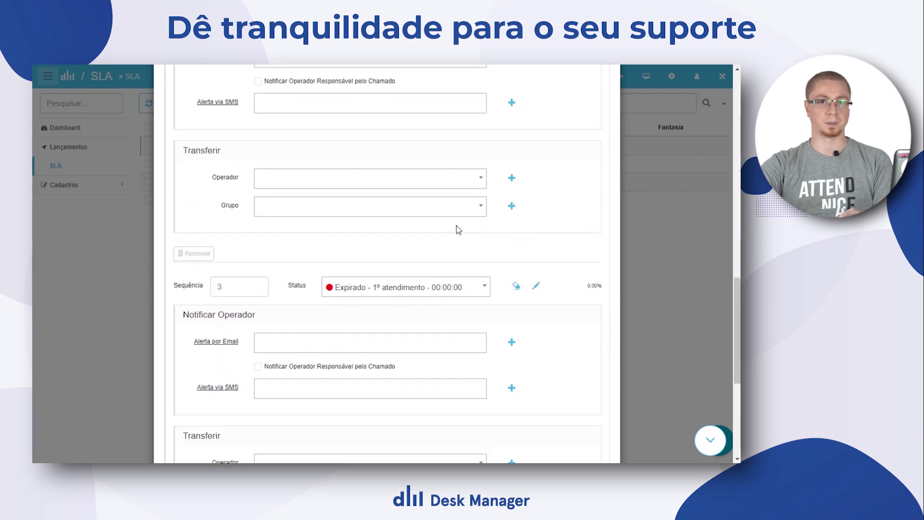
{"action": "scroll", "coordinate": [458, 227], "scroll_direction": "up", "scroll_amount": 3}
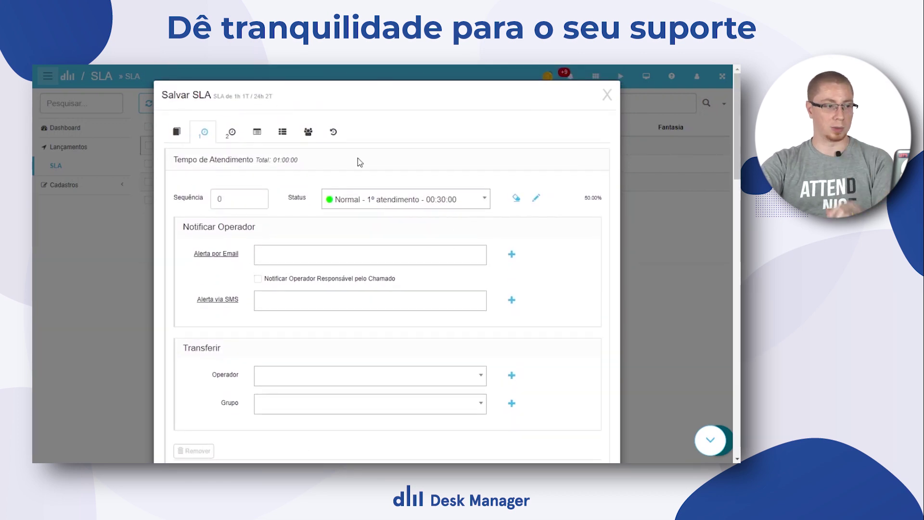
Review the status stages that make up the SLA's Tempo de Solução.
{"action": "left_click", "coordinate": [236, 137]}
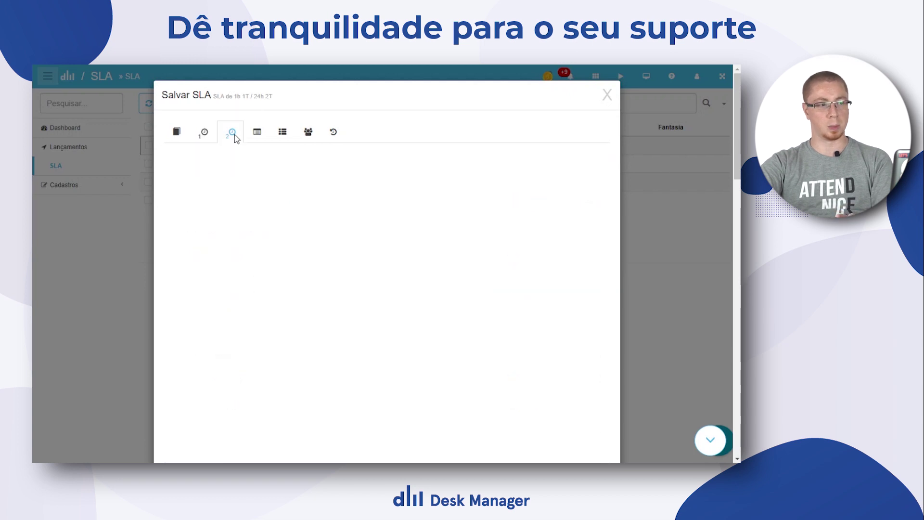
{"action": "scroll", "coordinate": [416, 286], "scroll_direction": "down", "scroll_amount": 6}
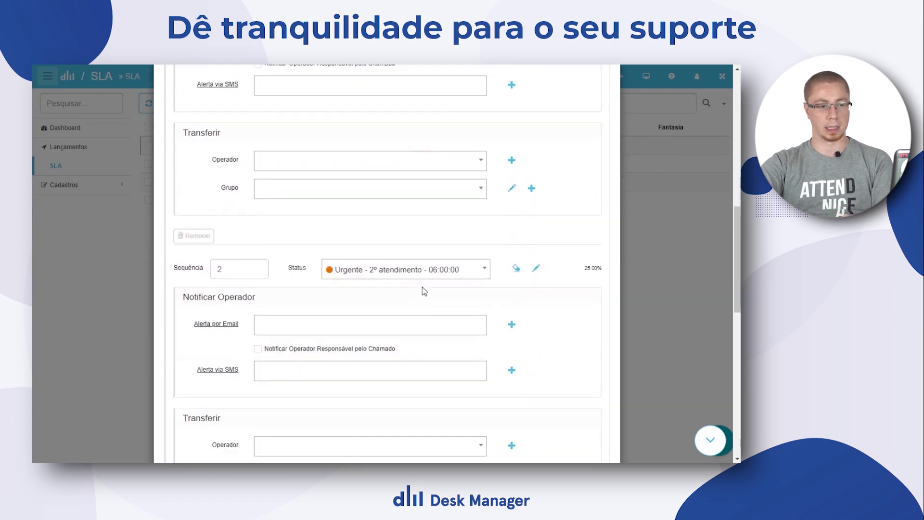
{"action": "scroll", "coordinate": [331, 168], "scroll_direction": "up", "scroll_amount": 8}
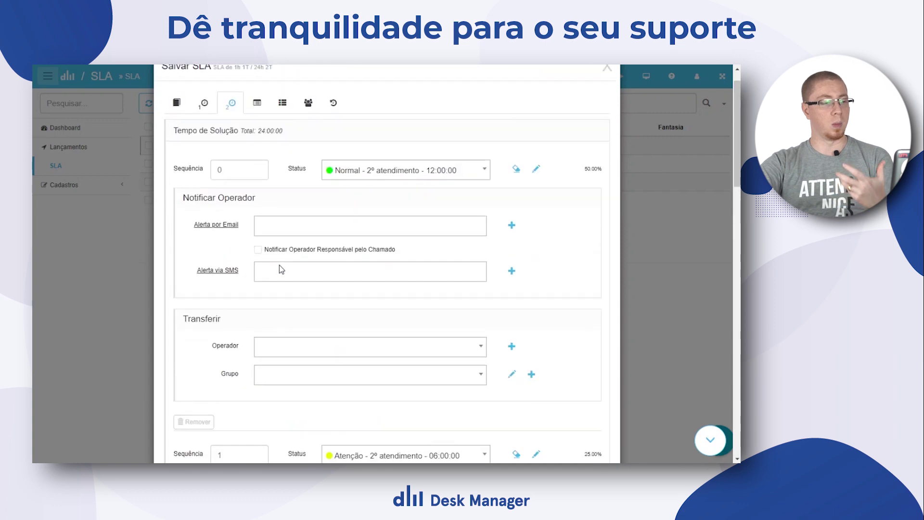
Return to the Tempo de Atendimento stages and view the operators available for the Normal stage's email alert.
{"action": "left_click", "coordinate": [210, 139]}
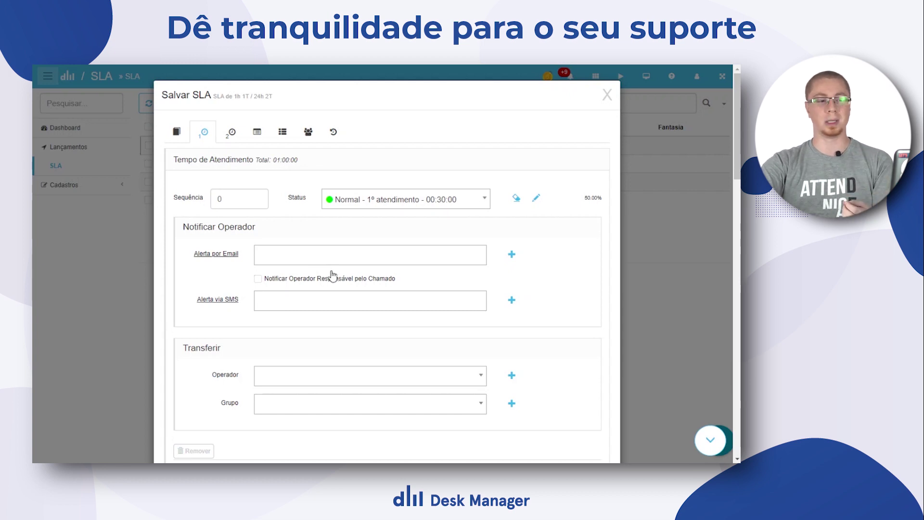
{"action": "left_click", "coordinate": [344, 252]}
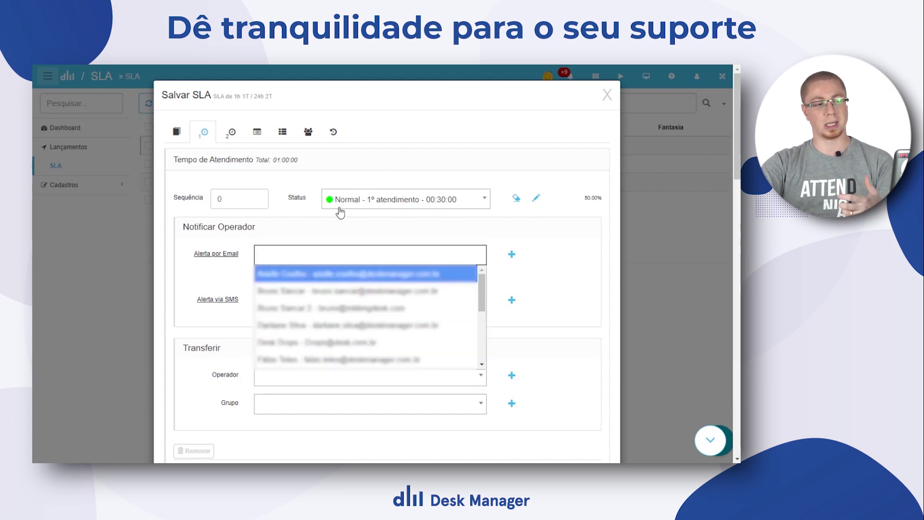
{"action": "scroll", "coordinate": [306, 317], "scroll_direction": "down", "scroll_amount": 2}
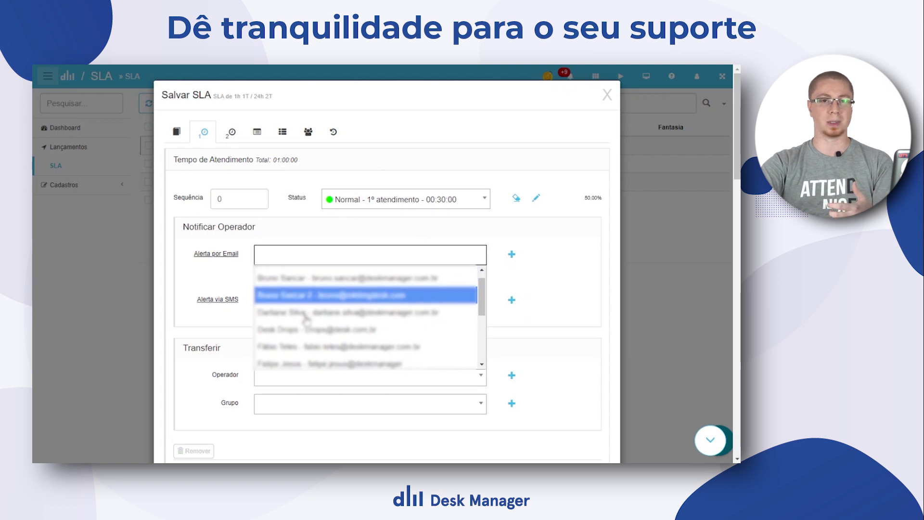
{"action": "left_click", "coordinate": [526, 241]}
Enable notification of the operator responsible for the ticket in the Atenção stage of Tempo de Atendimento.
{"action": "scroll", "coordinate": [423, 279], "scroll_direction": "down", "scroll_amount": 4}
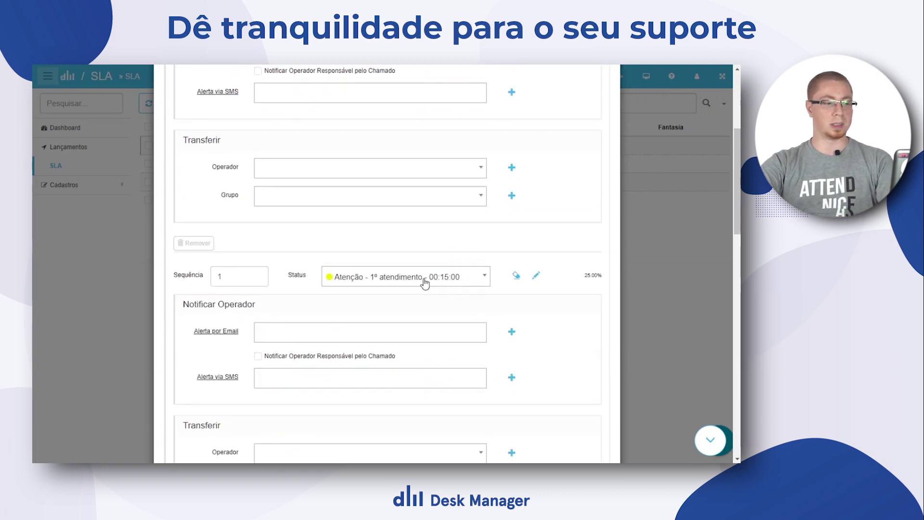
{"action": "left_click", "coordinate": [360, 329]}
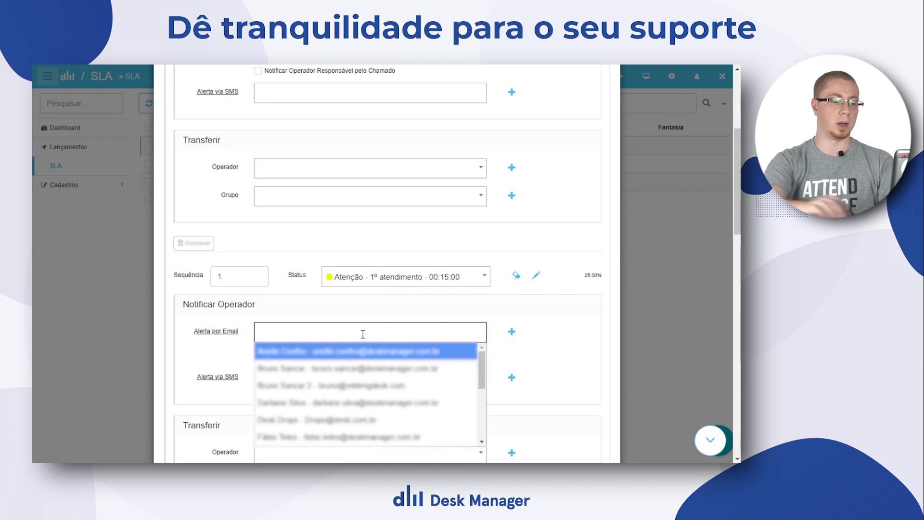
{"action": "left_click", "coordinate": [541, 325]}
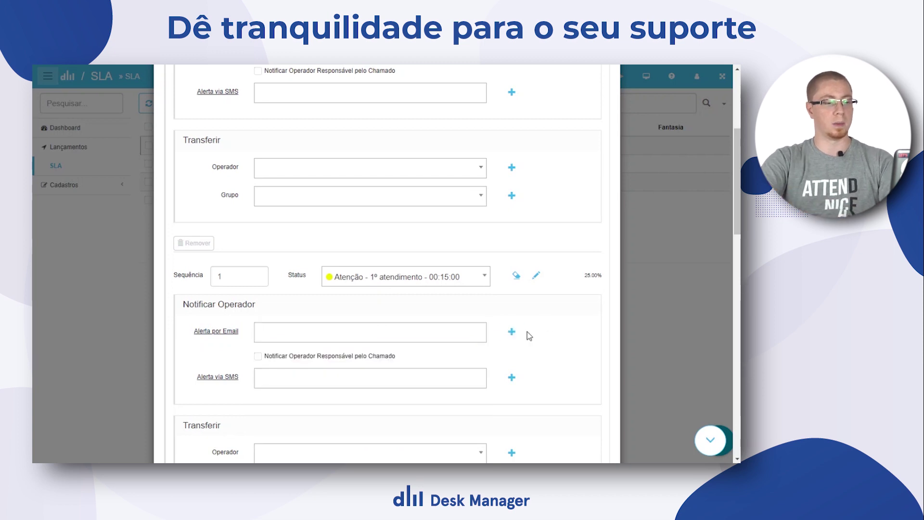
{"action": "left_click", "coordinate": [288, 359]}
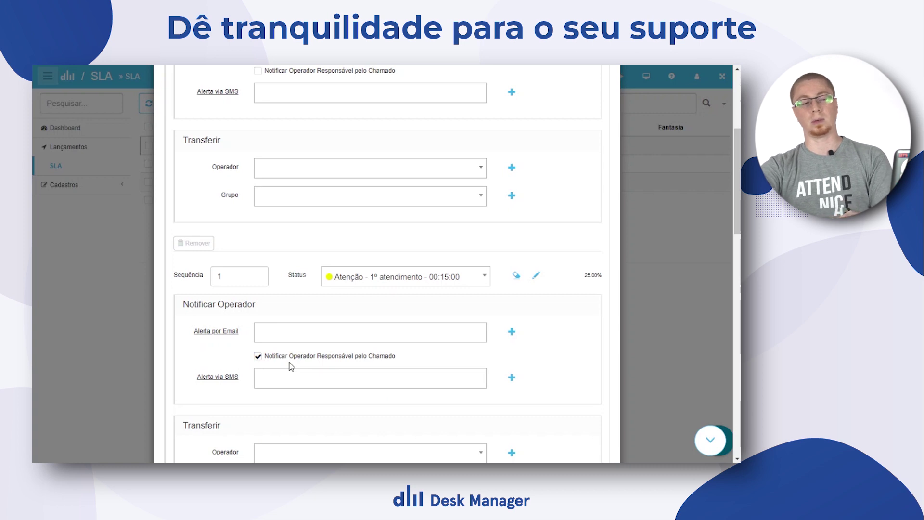
Add the supervising operator as email alert recipient in the Urgente stage of Tempo de Atendimento.
{"action": "scroll", "coordinate": [291, 361], "scroll_direction": "down", "scroll_amount": 6}
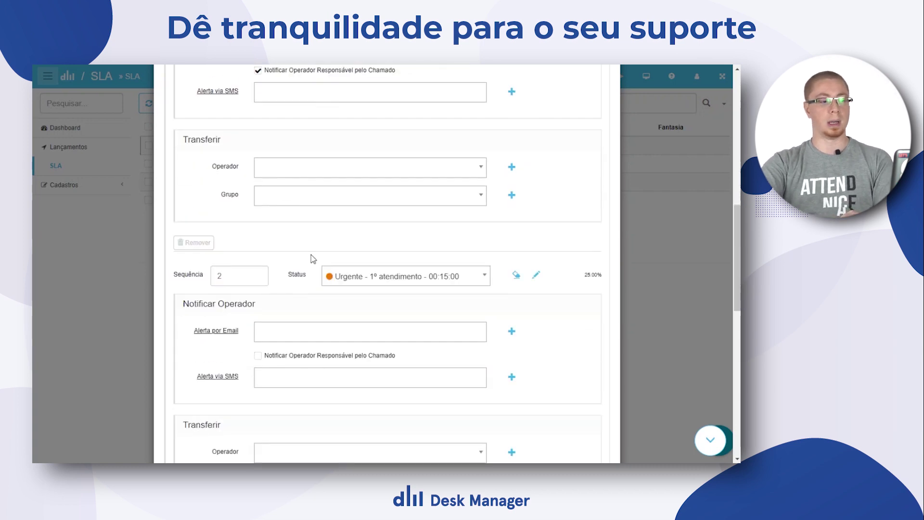
{"action": "left_click", "coordinate": [308, 330]}
{"action": "type", "text": "rafael."}
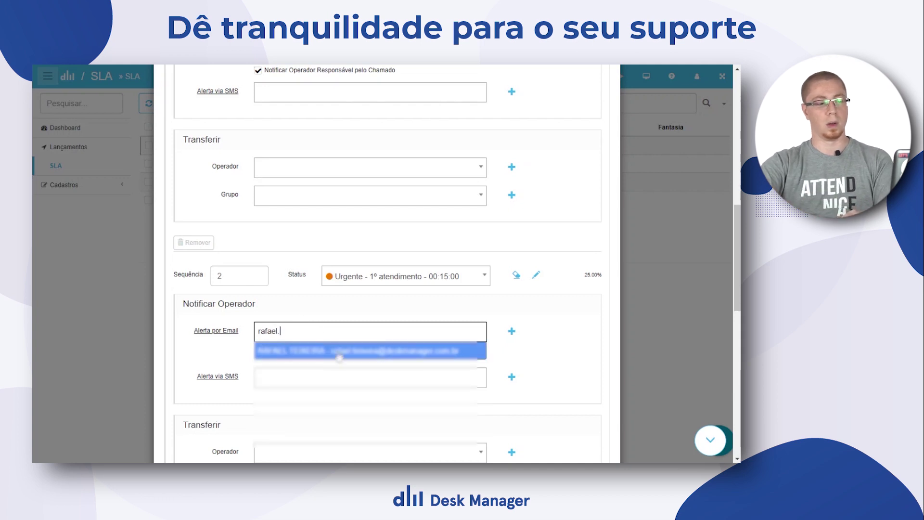
{"action": "left_click", "coordinate": [340, 351]}
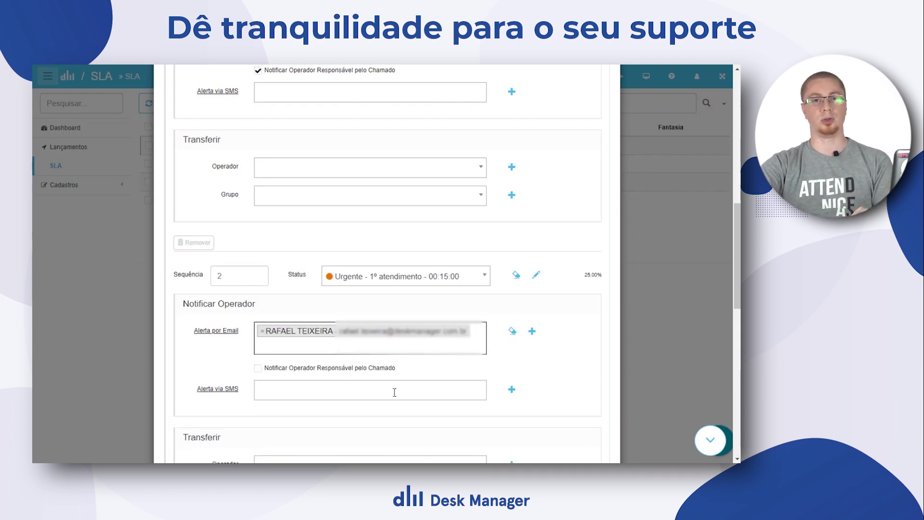
Look through the Urgente and Expirado notification settings and check the Urgente stage's SMS alert recipient list.
{"action": "scroll", "coordinate": [395, 395], "scroll_direction": "down", "scroll_amount": 2}
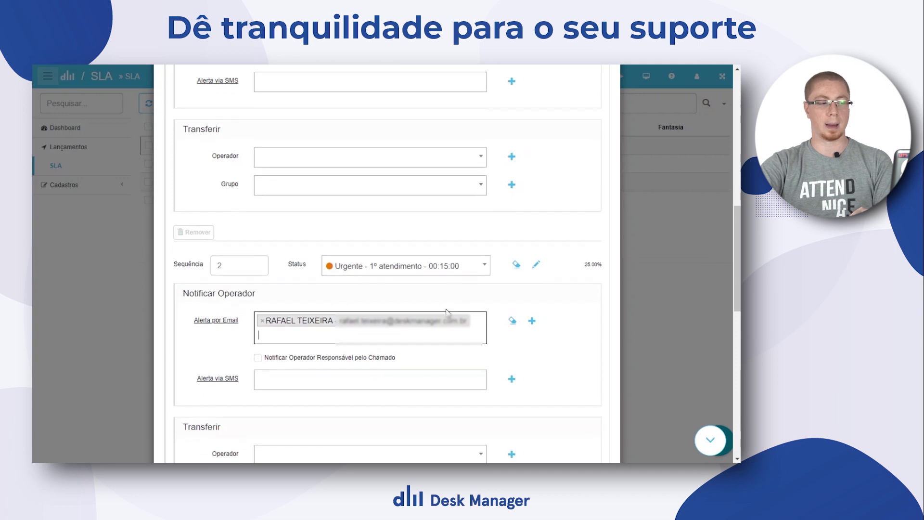
{"action": "scroll", "coordinate": [447, 319], "scroll_direction": "up", "scroll_amount": 1}
{"action": "scroll", "coordinate": [446, 320], "scroll_direction": "down", "scroll_amount": 3}
{"action": "scroll", "coordinate": [445, 323], "scroll_direction": "down", "scroll_amount": 1}
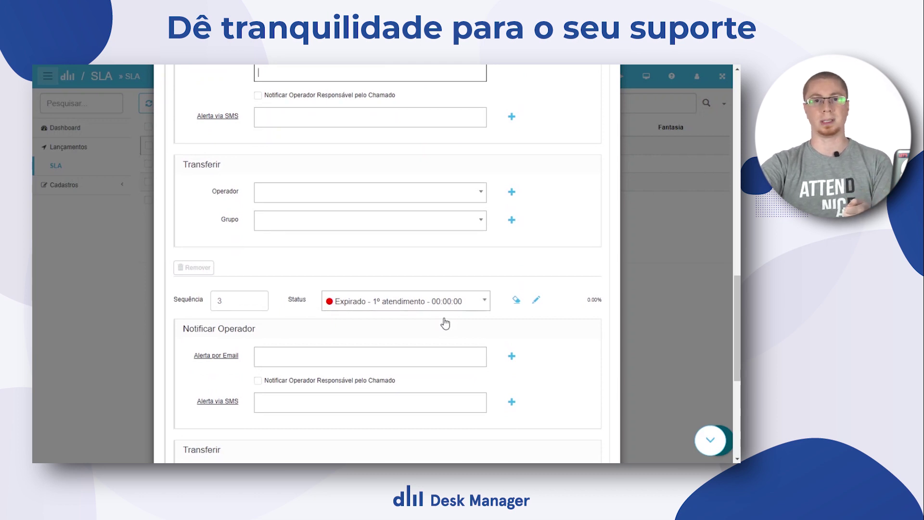
{"action": "scroll", "coordinate": [446, 323], "scroll_direction": "up", "scroll_amount": 1}
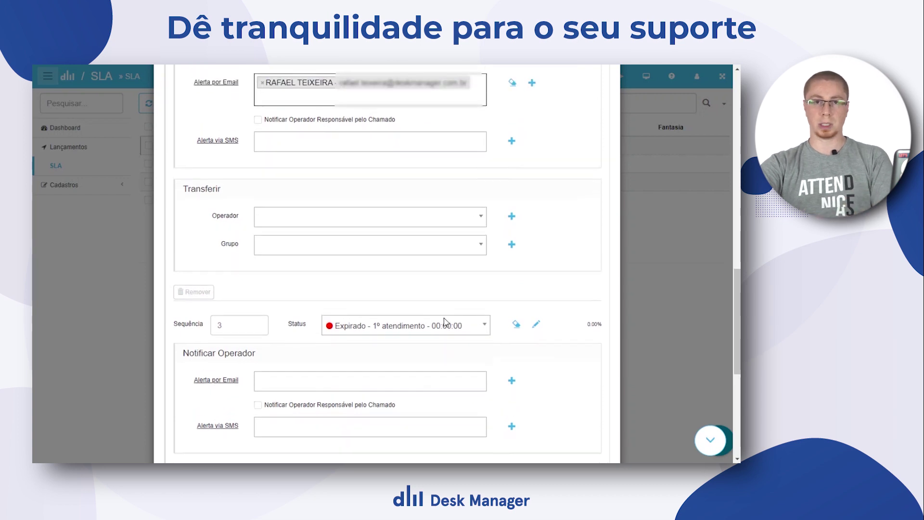
{"action": "scroll", "coordinate": [445, 324], "scroll_direction": "up", "scroll_amount": 1}
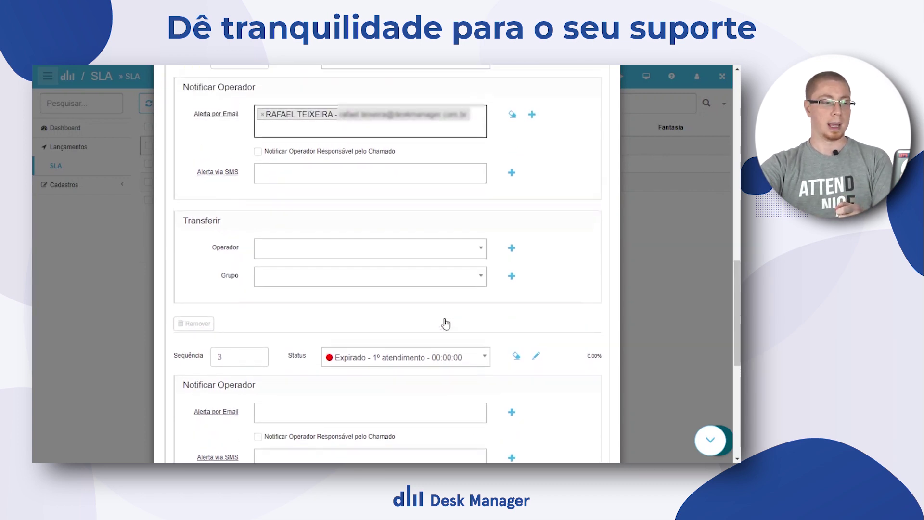
{"action": "scroll", "coordinate": [445, 324], "scroll_direction": "up", "scroll_amount": 2}
{"action": "left_click", "coordinate": [294, 219]}
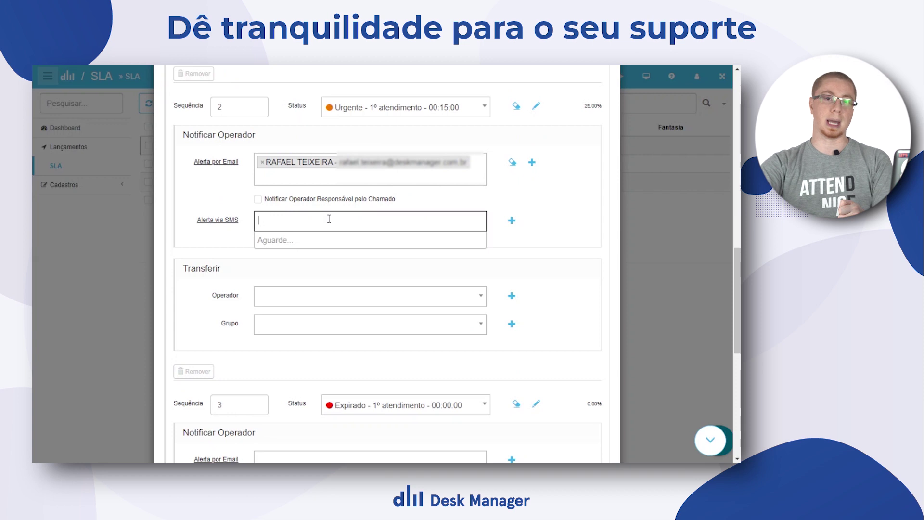
{"action": "left_click", "coordinate": [575, 216]}
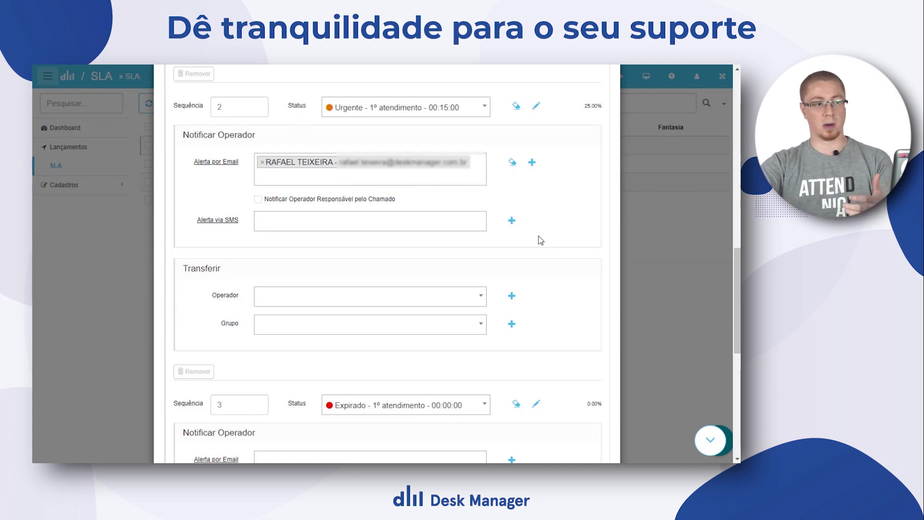
Review the operator notification and transfer options across all Tempo de Atendimento stages, from Normal to Expirado.
{"action": "scroll", "coordinate": [541, 240], "scroll_direction": "up", "scroll_amount": 15}
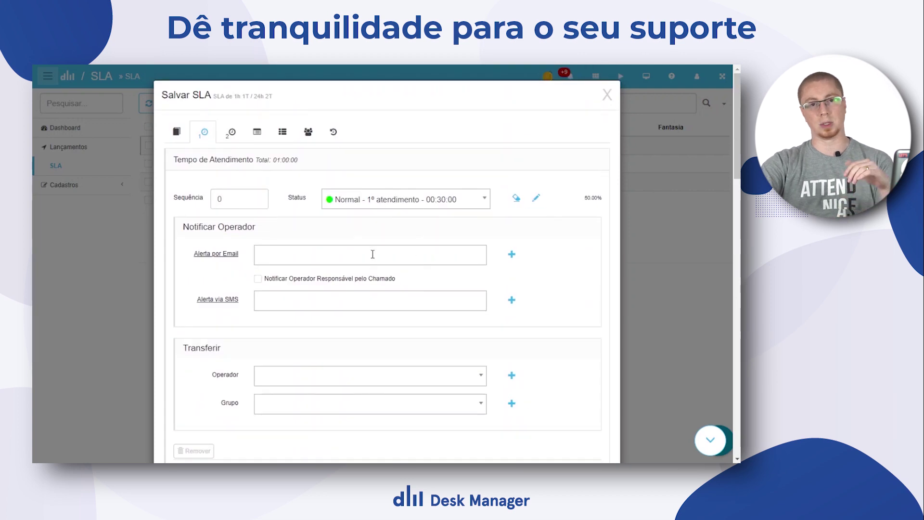
{"action": "scroll", "coordinate": [373, 254], "scroll_direction": "down", "scroll_amount": 6}
{"action": "scroll", "coordinate": [382, 262], "scroll_direction": "down", "scroll_amount": 3}
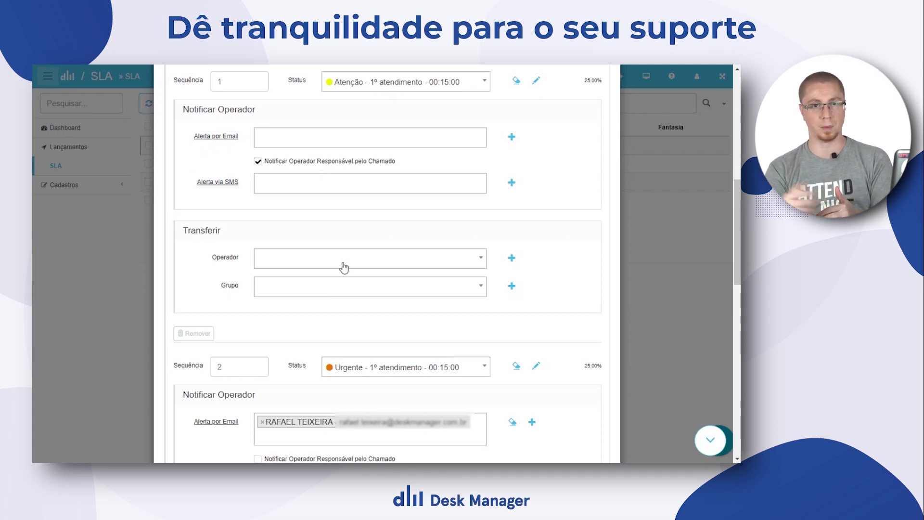
{"action": "scroll", "coordinate": [371, 201], "scroll_direction": "up", "scroll_amount": 3}
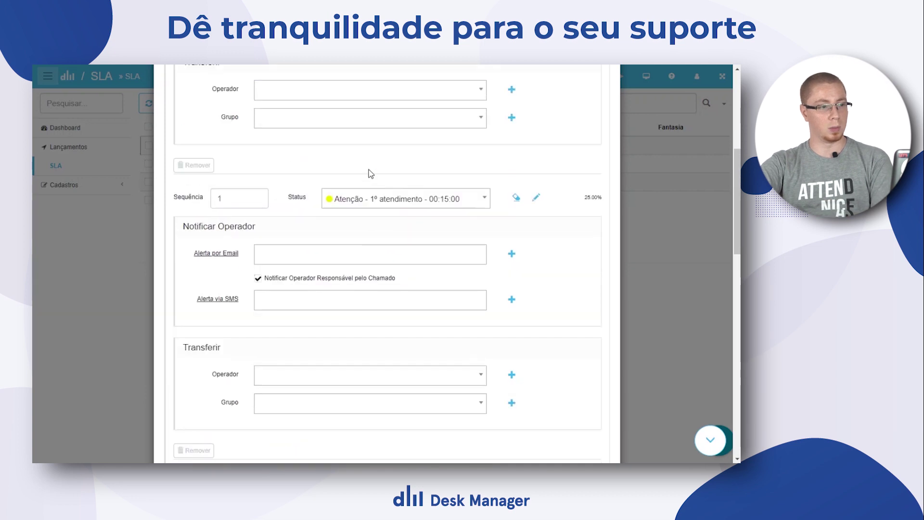
{"action": "scroll", "coordinate": [375, 240], "scroll_direction": "down", "scroll_amount": 4}
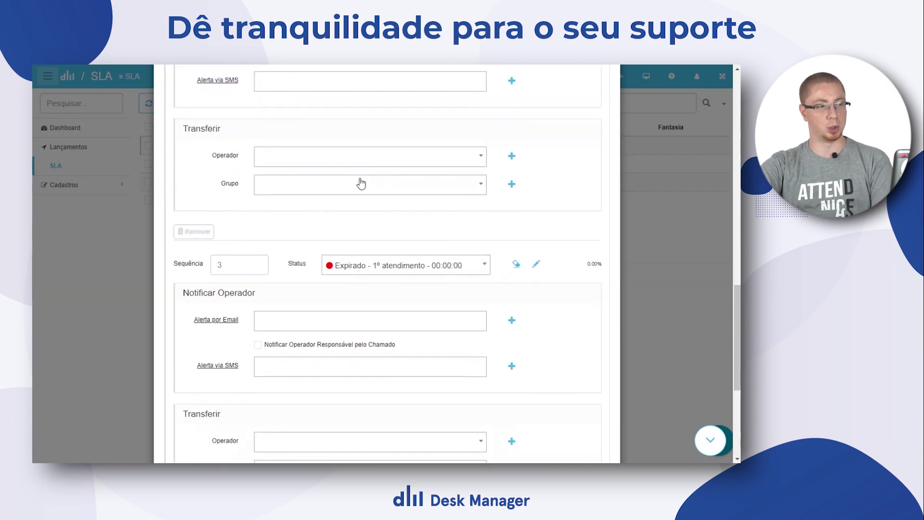
{"action": "scroll", "coordinate": [360, 181], "scroll_direction": "up", "scroll_amount": 3}
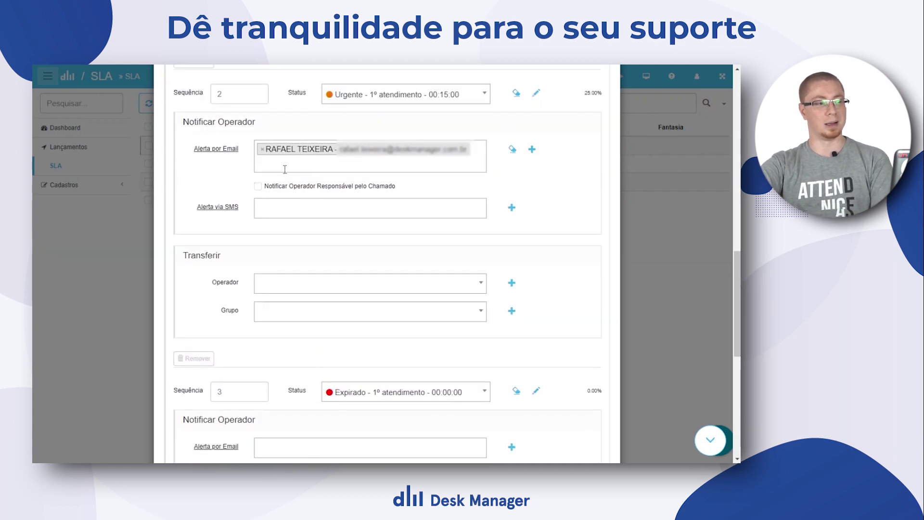
Set Suporte Nível 2 as the transfer group in the Urgente stage of Tempo de Atendimento.
{"action": "left_click", "coordinate": [283, 291]}
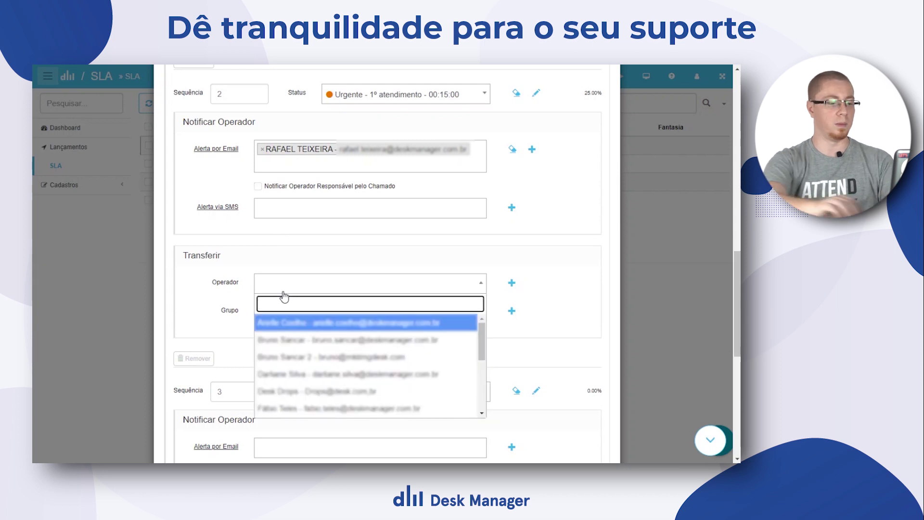
{"action": "left_click", "coordinate": [491, 325]}
{"action": "left_click", "coordinate": [447, 313]}
{"action": "scroll", "coordinate": [371, 359], "scroll_direction": "down", "scroll_amount": 5}
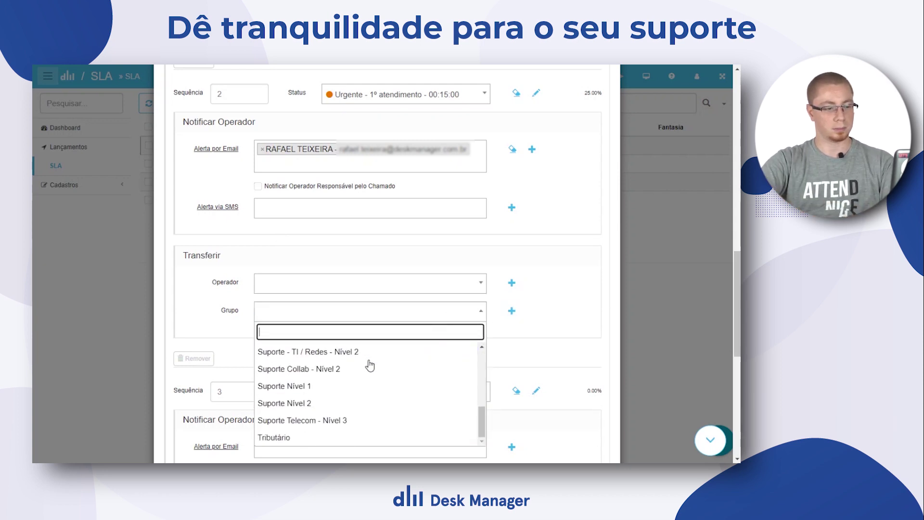
{"action": "left_click", "coordinate": [342, 403]}
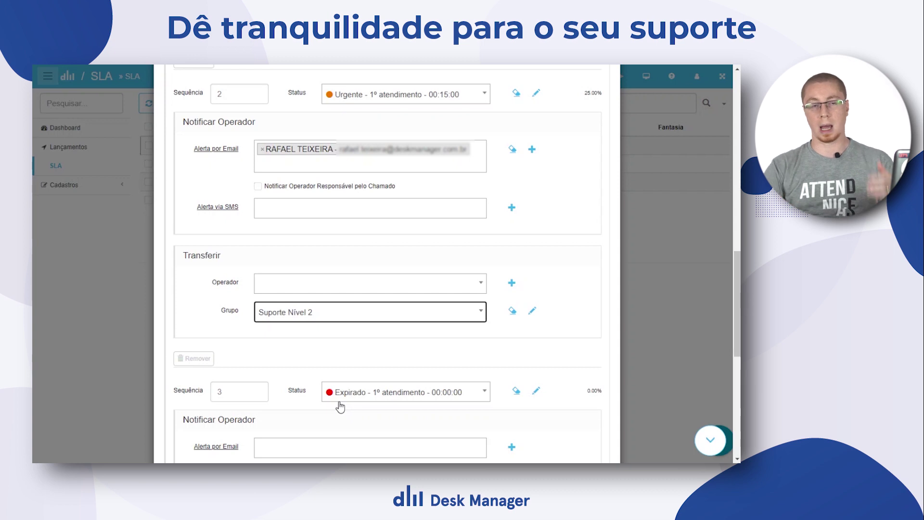
Open the Horário Comercial Desk schedule from the SLA's general data and review the working hours for each weekday.
{"action": "scroll", "coordinate": [290, 203], "scroll_direction": "up", "scroll_amount": 15}
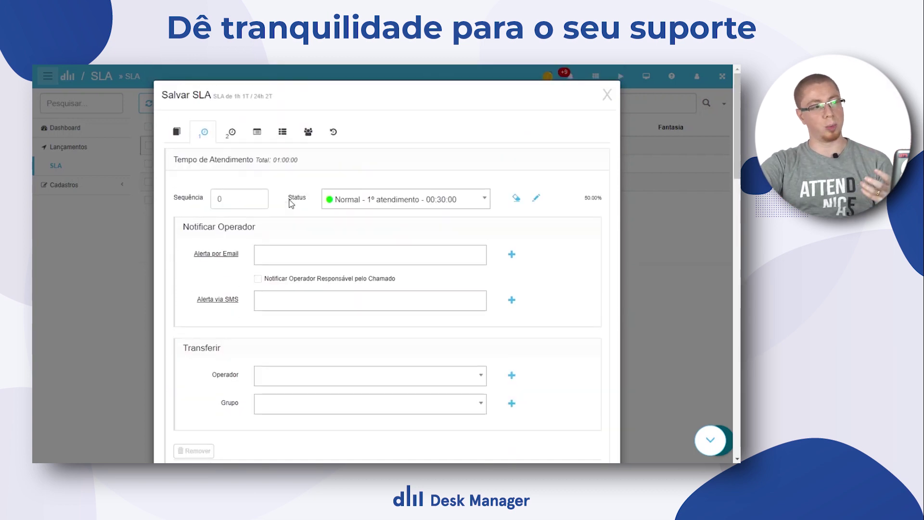
{"action": "left_click", "coordinate": [177, 131]}
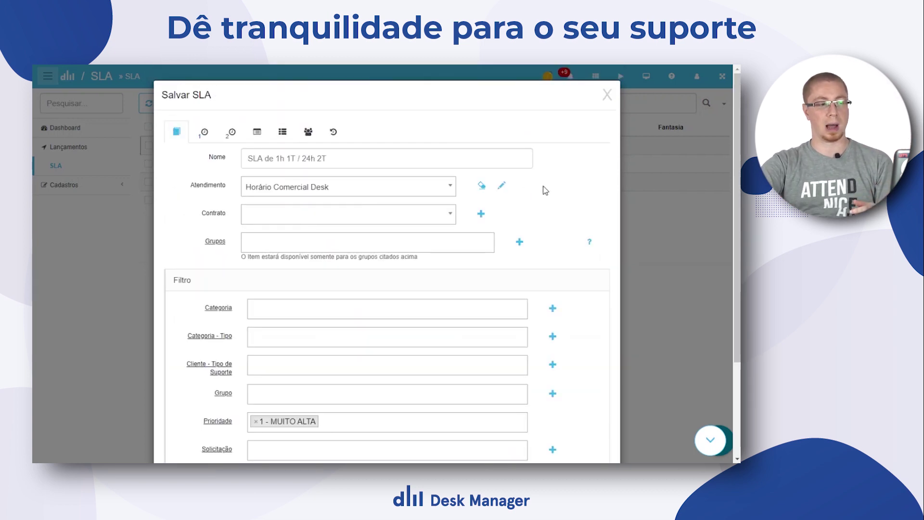
{"action": "left_click", "coordinate": [502, 187]}
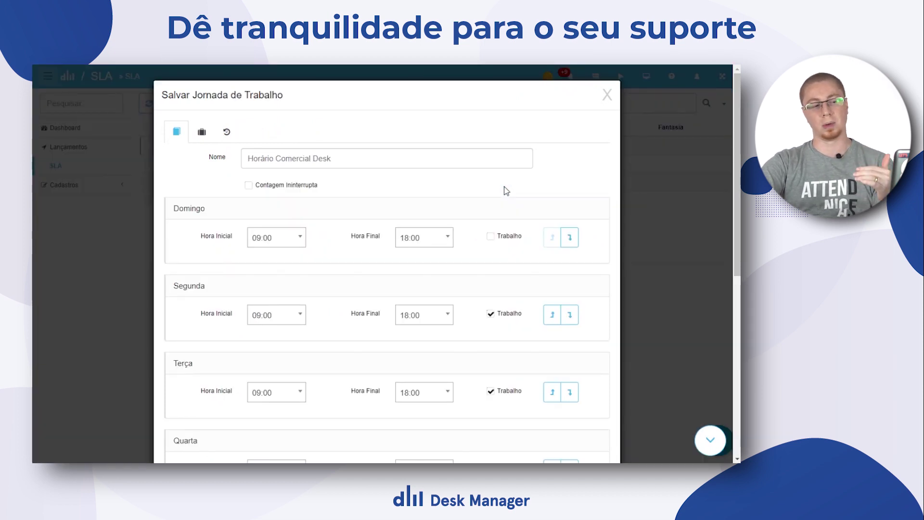
{"action": "scroll", "coordinate": [294, 315], "scroll_direction": "down", "scroll_amount": 2}
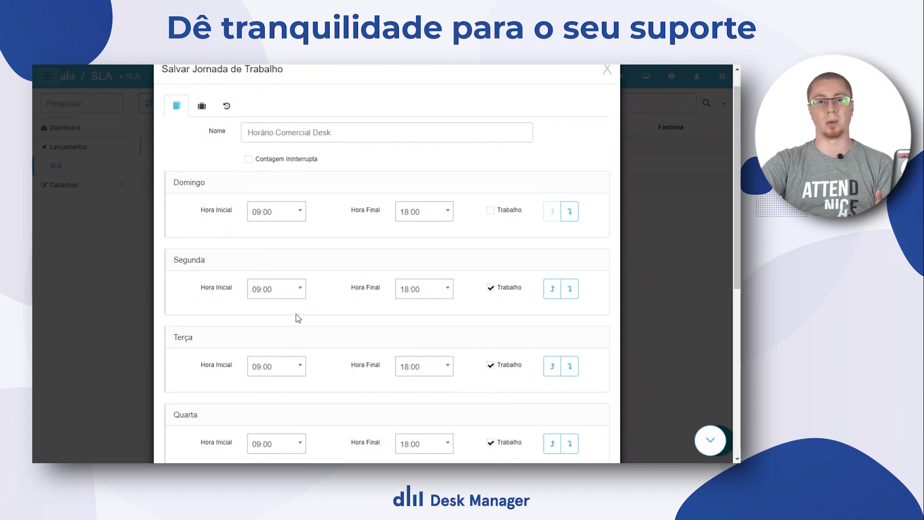
{"action": "scroll", "coordinate": [298, 318], "scroll_direction": "down", "scroll_amount": 1}
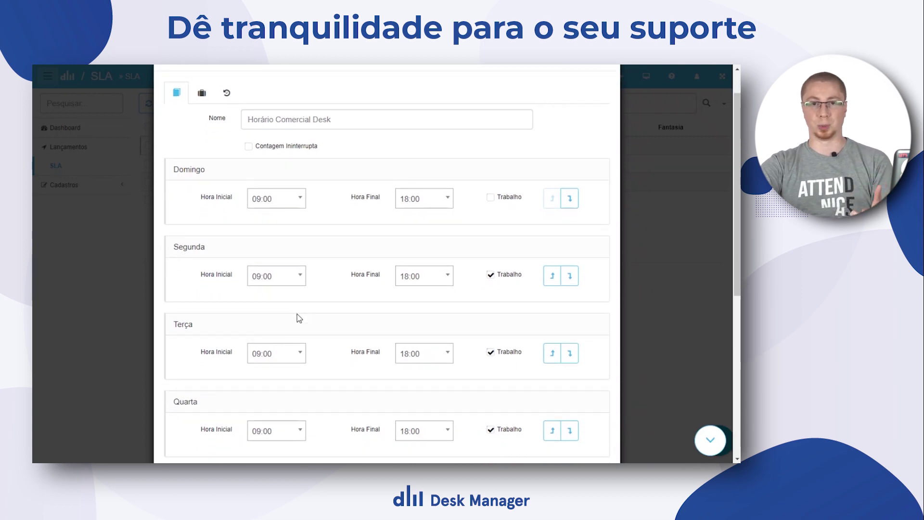
Add a holiday entry to the Horário Comercial Desk schedule and select PROCLAMACAO DA REPUBLICA.
{"action": "left_click", "coordinate": [201, 93]}
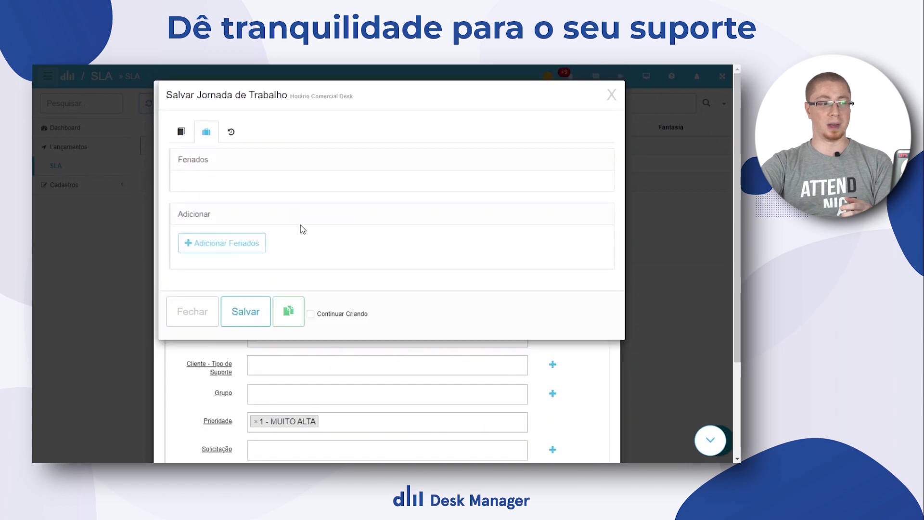
{"action": "left_click", "coordinate": [252, 246]}
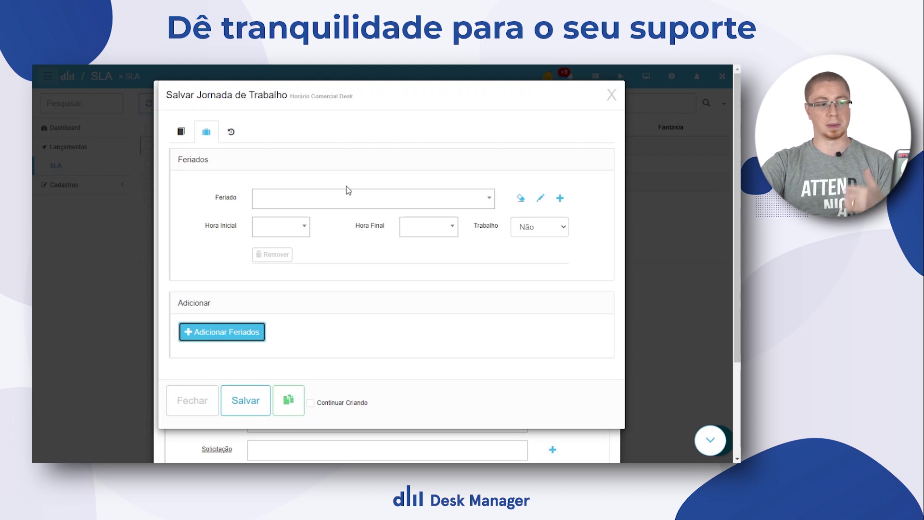
{"action": "left_click", "coordinate": [349, 199]}
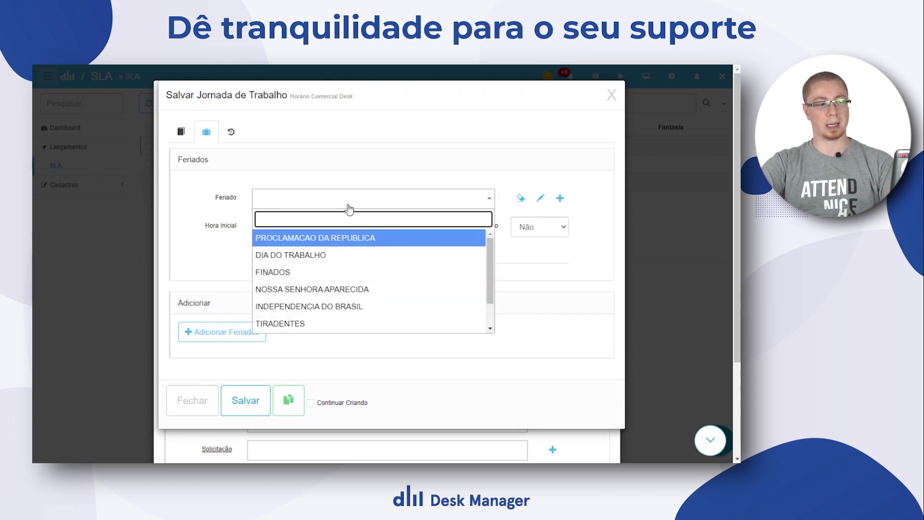
{"action": "left_click", "coordinate": [331, 240]}
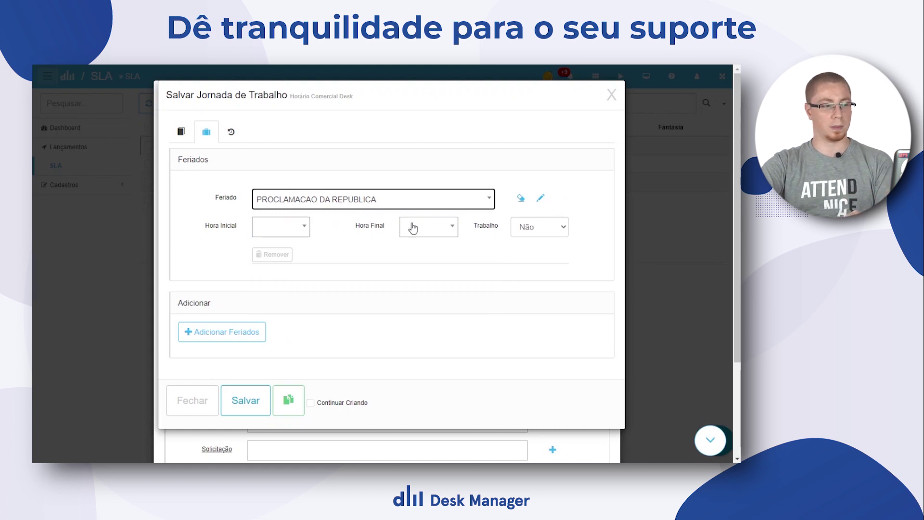
Set the holiday's start time to 09:00 and its end time to 18:00.
{"action": "left_click", "coordinate": [278, 229]}
{"action": "type", "text": "09"}
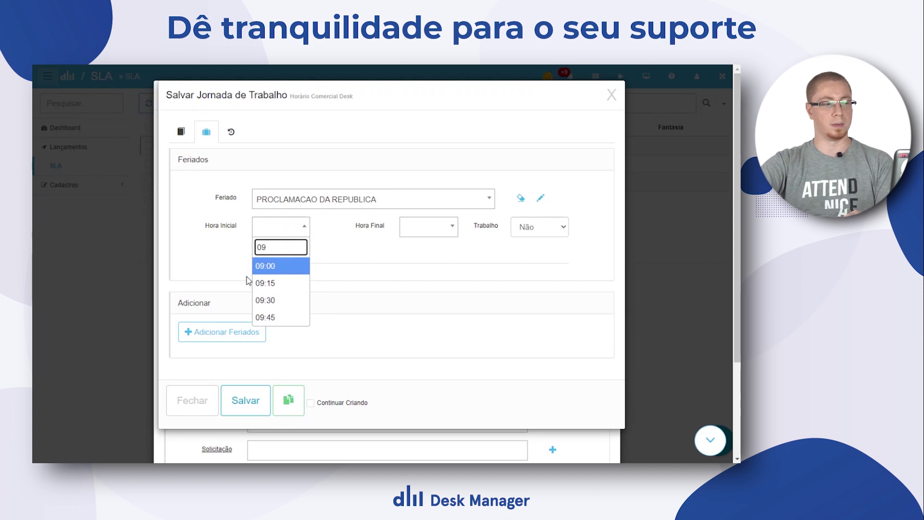
{"action": "left_click", "coordinate": [276, 268]}
{"action": "left_click", "coordinate": [428, 227]}
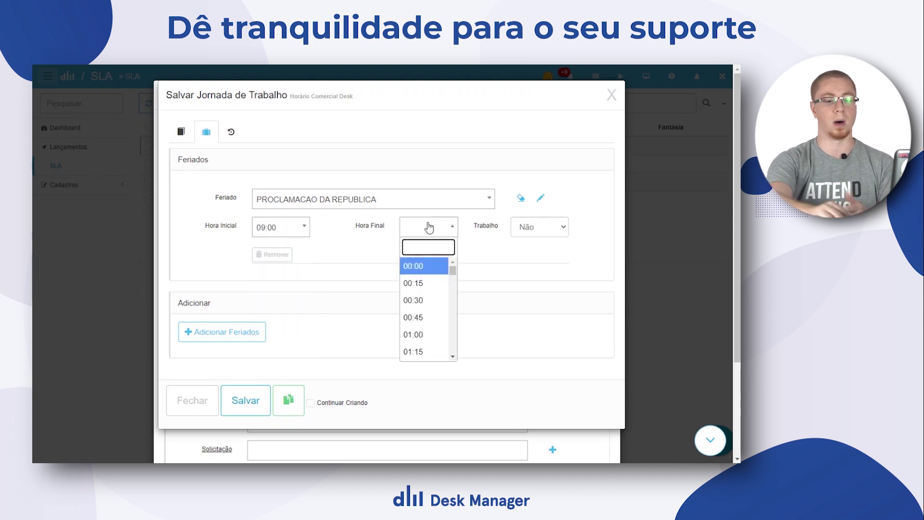
{"action": "type", "text": "18:0"}
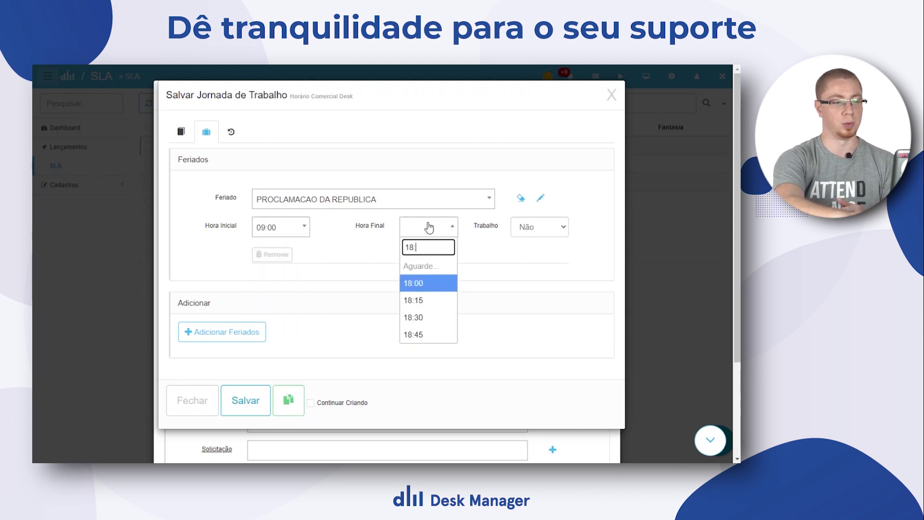
{"action": "type", "text": "0"}
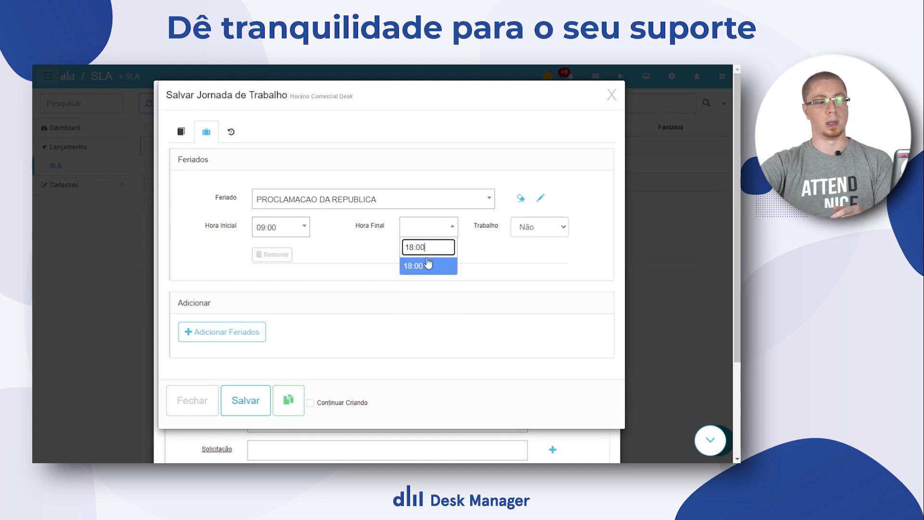
{"action": "left_click", "coordinate": [428, 261]}
Set Trabalho to Sim for the holiday and close the work schedule without saving.
{"action": "left_click", "coordinate": [539, 231]}
{"action": "left_click", "coordinate": [269, 168]}
{"action": "left_click", "coordinate": [554, 234]}
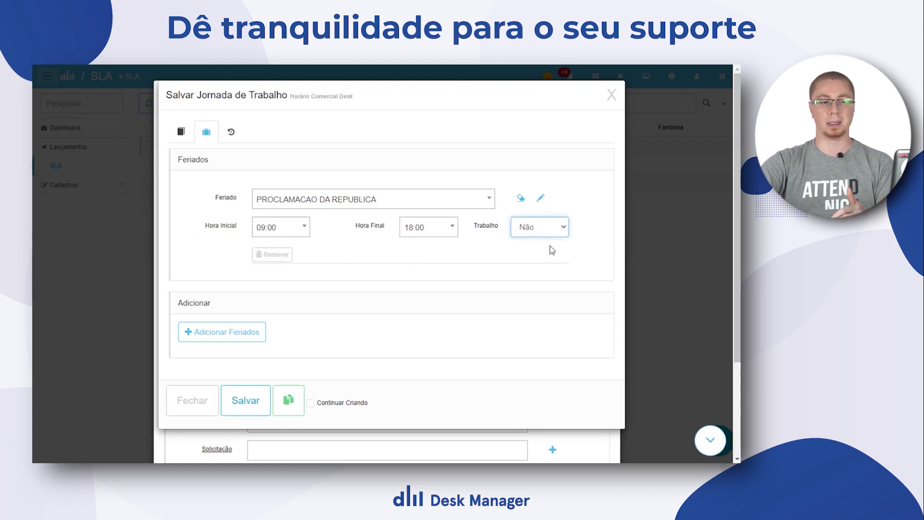
{"action": "left_click", "coordinate": [550, 251]}
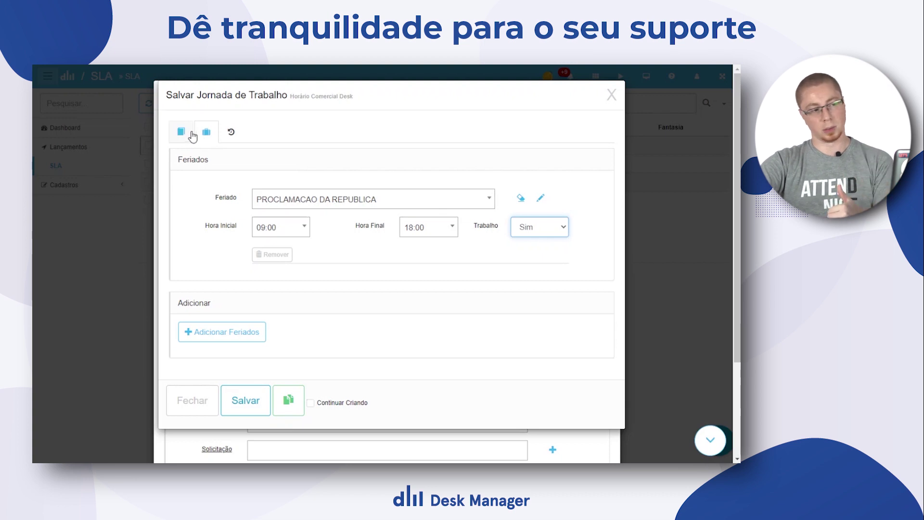
{"action": "left_click", "coordinate": [610, 96]}
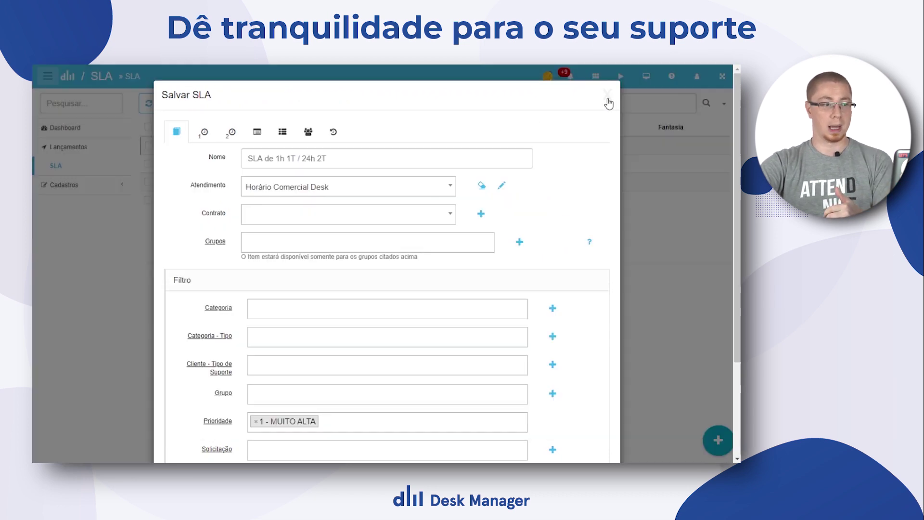
Select Contrato Fictício de Suporte as the SLA's contract.
{"action": "scroll", "coordinate": [313, 207], "scroll_direction": "down", "scroll_amount": 3}
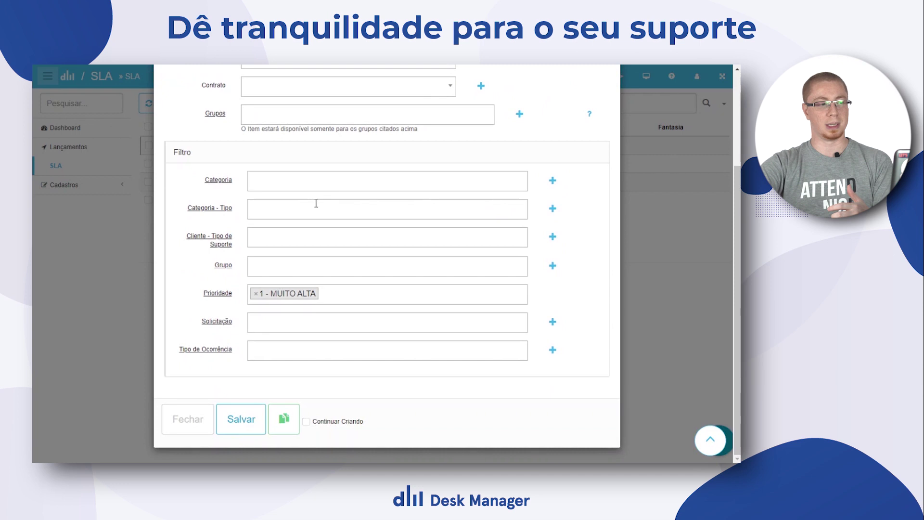
{"action": "scroll", "coordinate": [311, 206], "scroll_direction": "up", "scroll_amount": 2}
{"action": "left_click", "coordinate": [305, 178]}
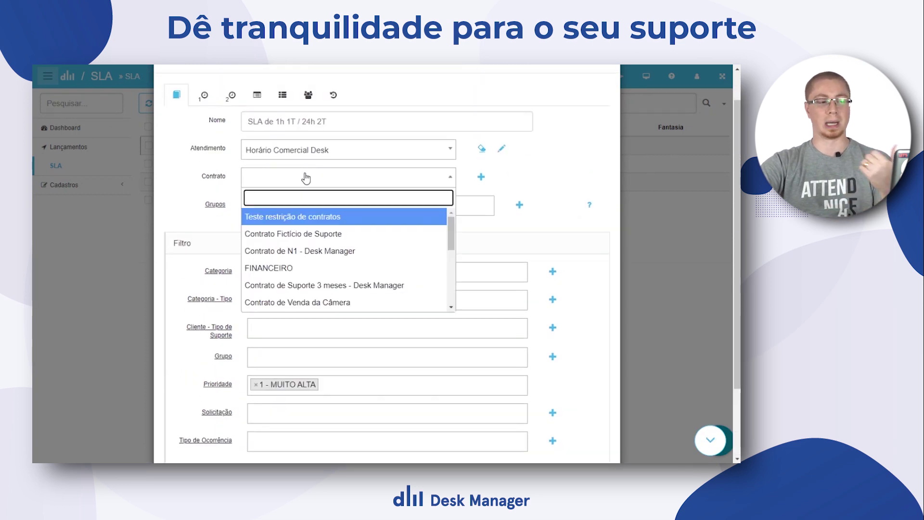
{"action": "left_click", "coordinate": [311, 233]}
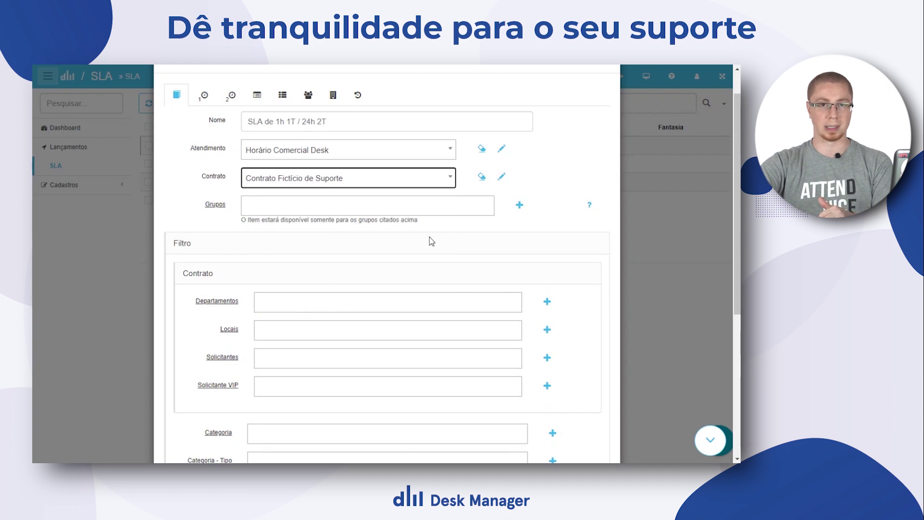
Add a VIP requester to the contract filter, then clear both the requester and the SLA's contract.
{"action": "scroll", "coordinate": [265, 286], "scroll_direction": "down", "scroll_amount": 1}
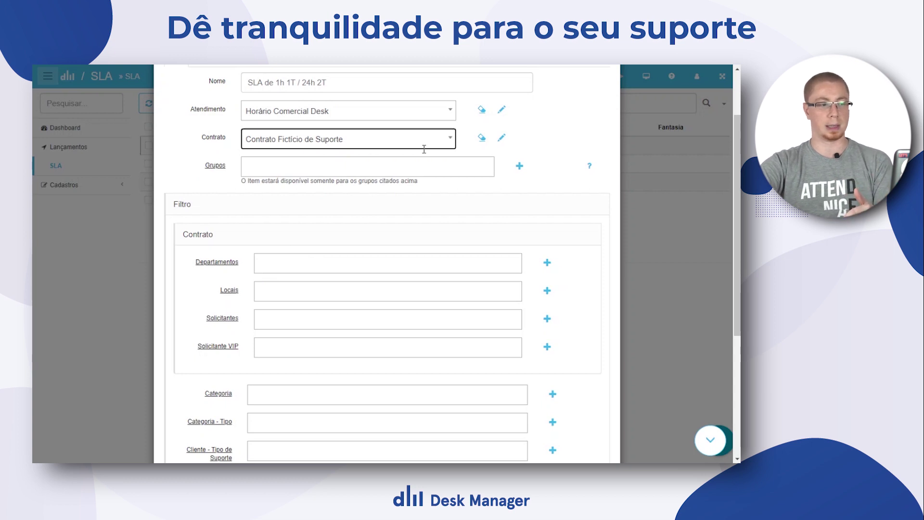
{"action": "left_click", "coordinate": [293, 345]}
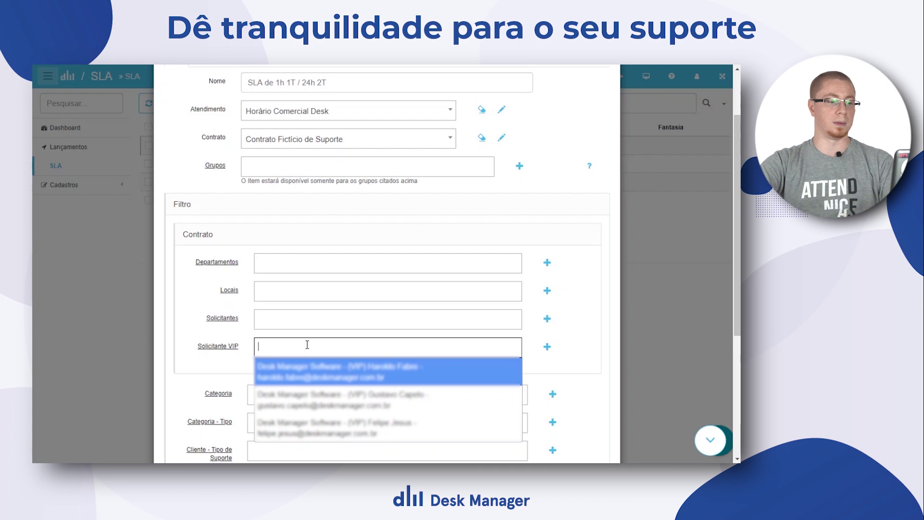
{"action": "left_click", "coordinate": [311, 375]}
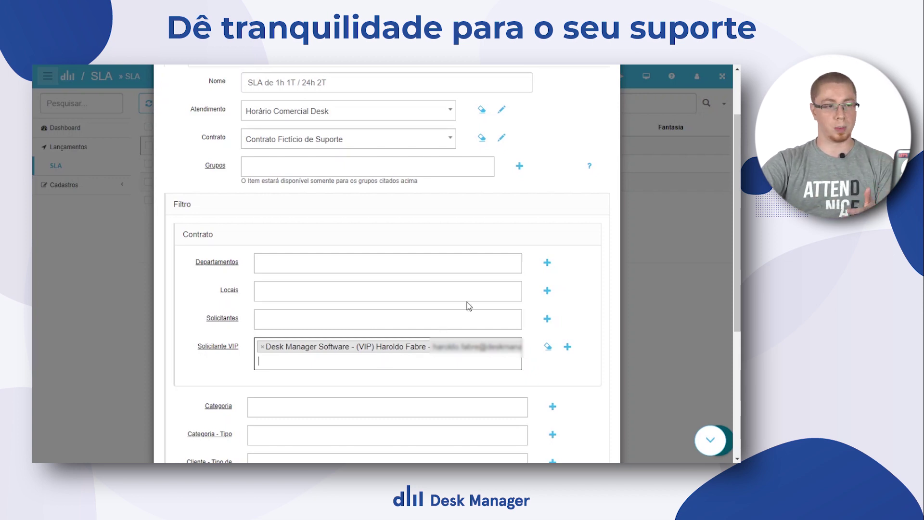
{"action": "left_click", "coordinate": [547, 346]}
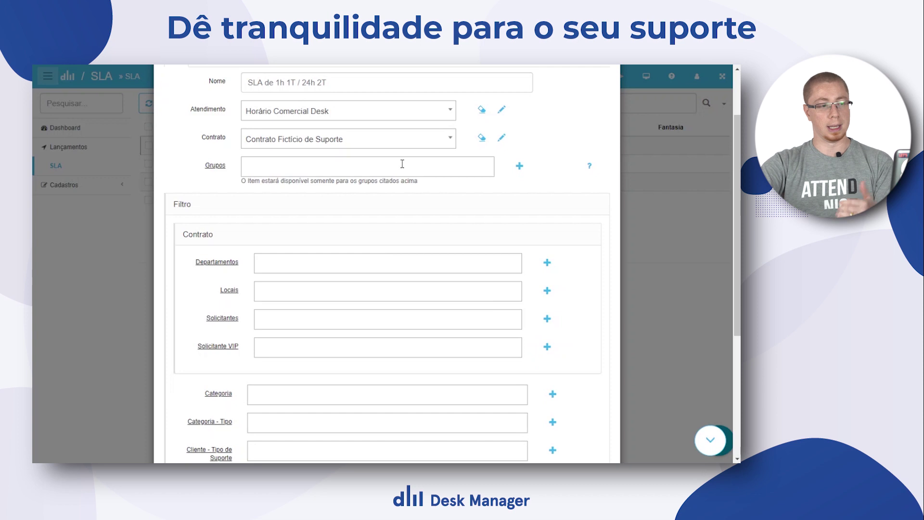
{"action": "left_click", "coordinate": [482, 138]}
Examine the available options for the SLA's Categoria, Grupo, Solicitação and Tipo de Ocorrência filters.
{"action": "scroll", "coordinate": [271, 275], "scroll_direction": "down", "scroll_amount": 1}
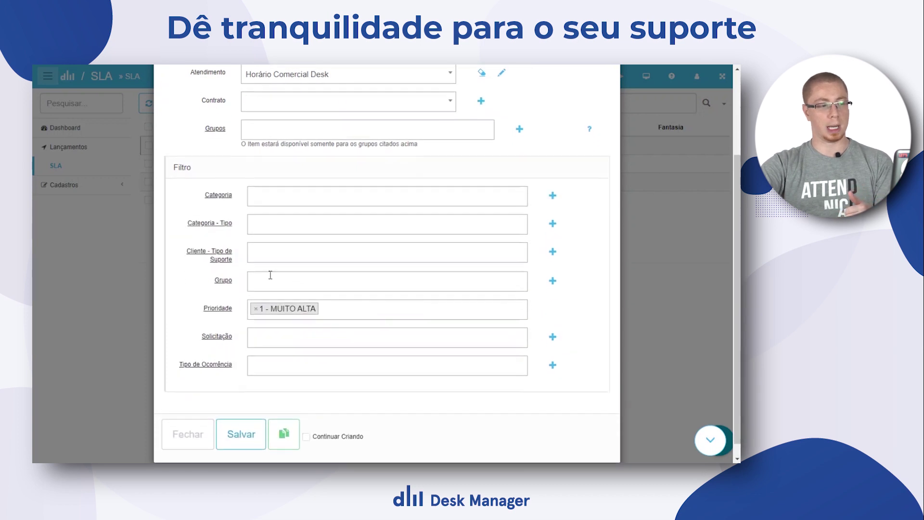
{"action": "left_click", "coordinate": [282, 195]}
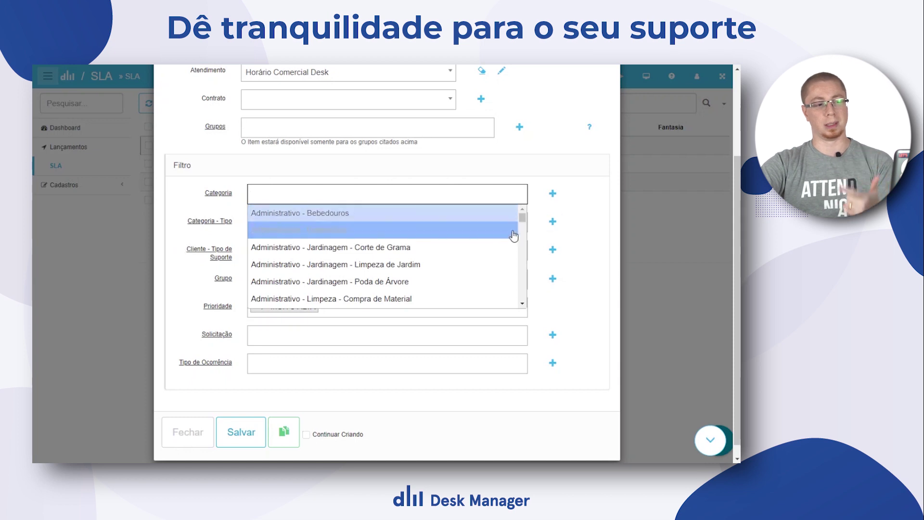
{"action": "left_click", "coordinate": [586, 218]}
{"action": "left_click", "coordinate": [292, 276]}
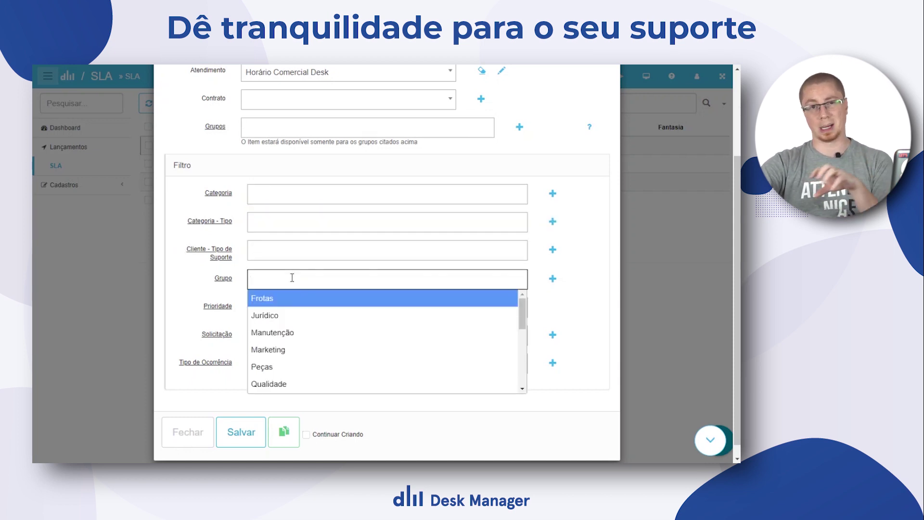
{"action": "left_click", "coordinate": [193, 290]}
{"action": "left_click", "coordinate": [273, 339]}
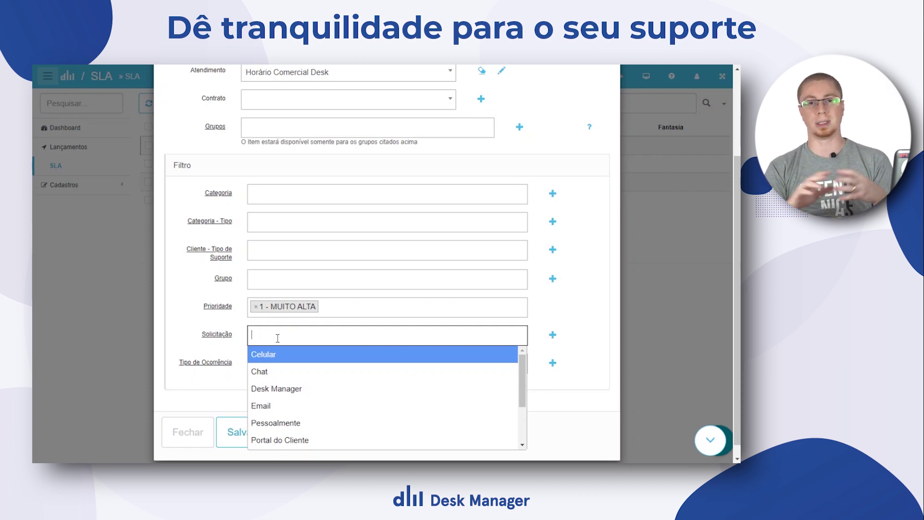
{"action": "left_click", "coordinate": [187, 341]}
{"action": "left_click", "coordinate": [276, 361]}
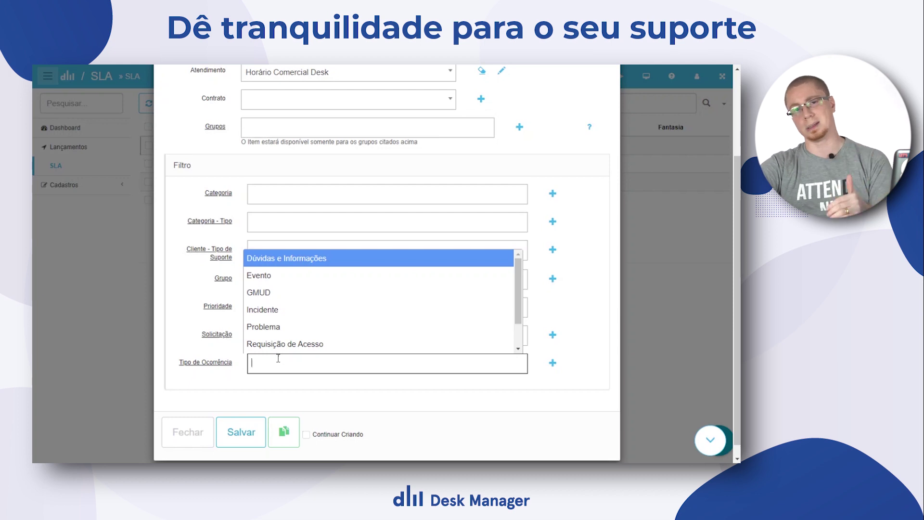
{"action": "left_click", "coordinate": [576, 274]}
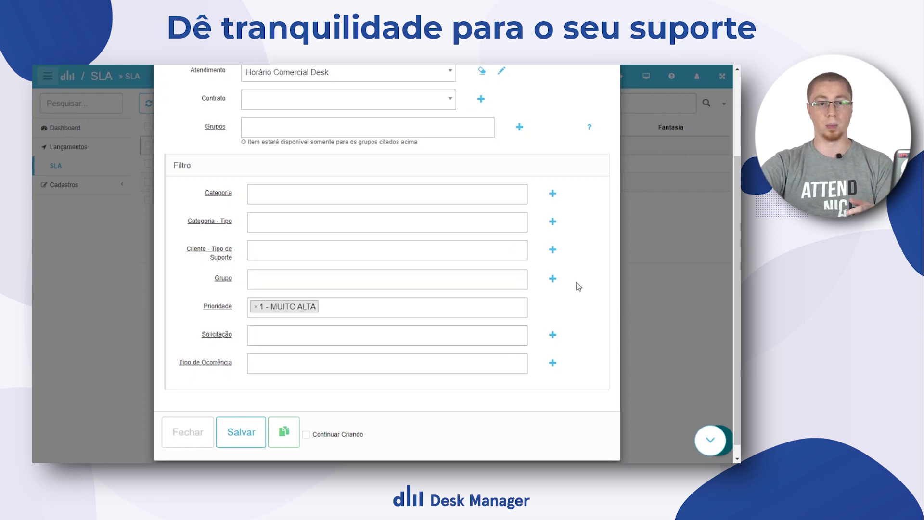
Add Celular to the SLA's Solicitação filter and remove it again.
{"action": "scroll", "coordinate": [576, 289], "scroll_direction": "up", "scroll_amount": 1}
{"action": "scroll", "coordinate": [575, 290], "scroll_direction": "up", "scroll_amount": 2}
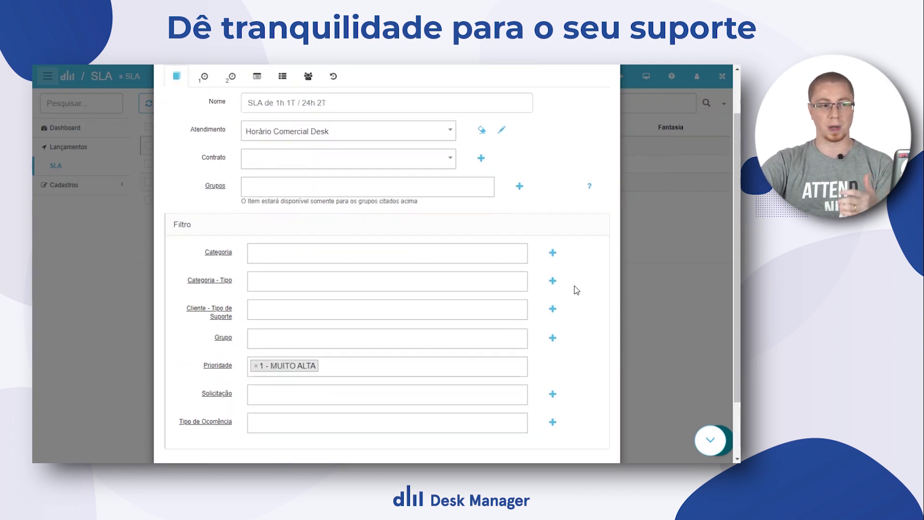
{"action": "left_click", "coordinate": [319, 402]}
{"action": "left_click", "coordinate": [317, 296]}
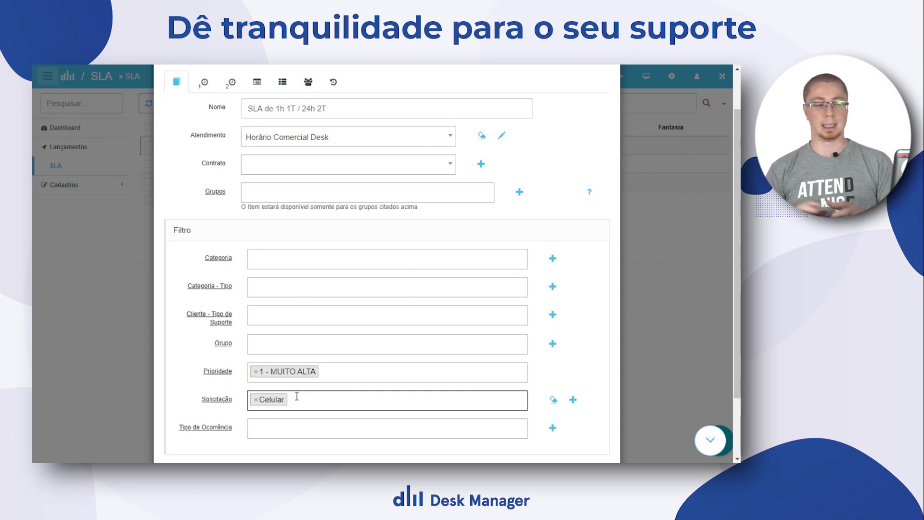
{"action": "left_click", "coordinate": [256, 400]}
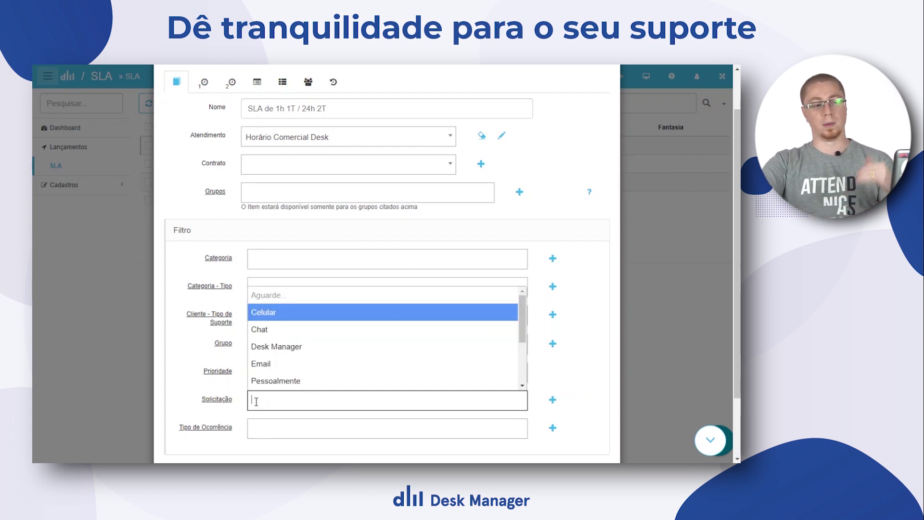
Review the notification and transfer settings in the SLA's first-service Tempo de Atendimento stages, then close the SLA record.
{"action": "left_click", "coordinate": [623, 376]}
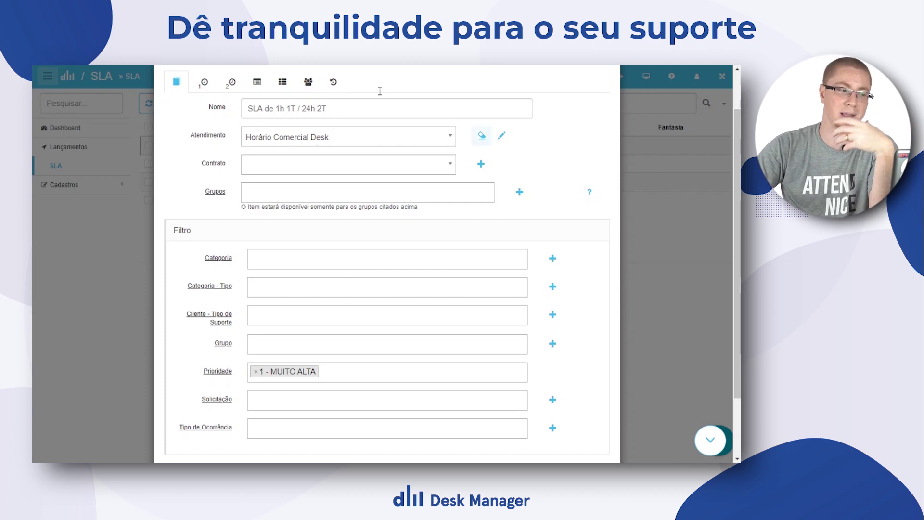
{"action": "left_click", "coordinate": [204, 83]}
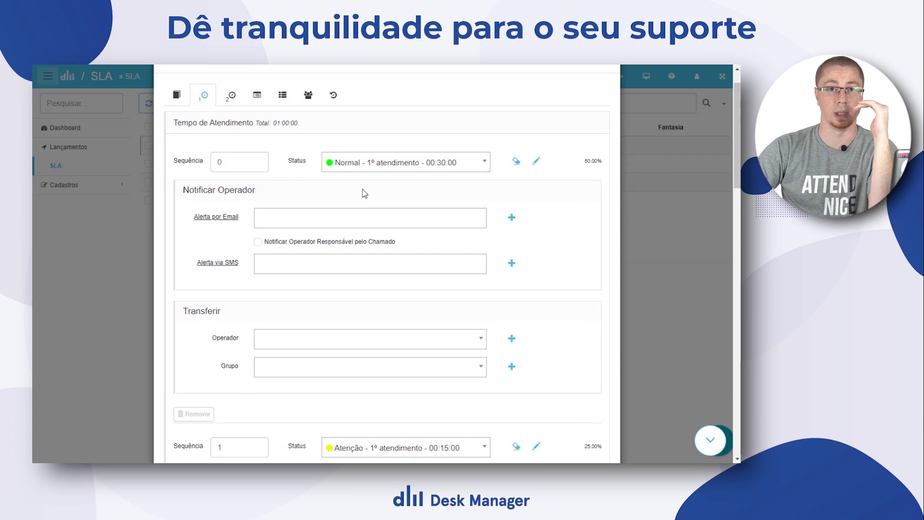
{"action": "scroll", "coordinate": [363, 190], "scroll_direction": "down", "scroll_amount": 1}
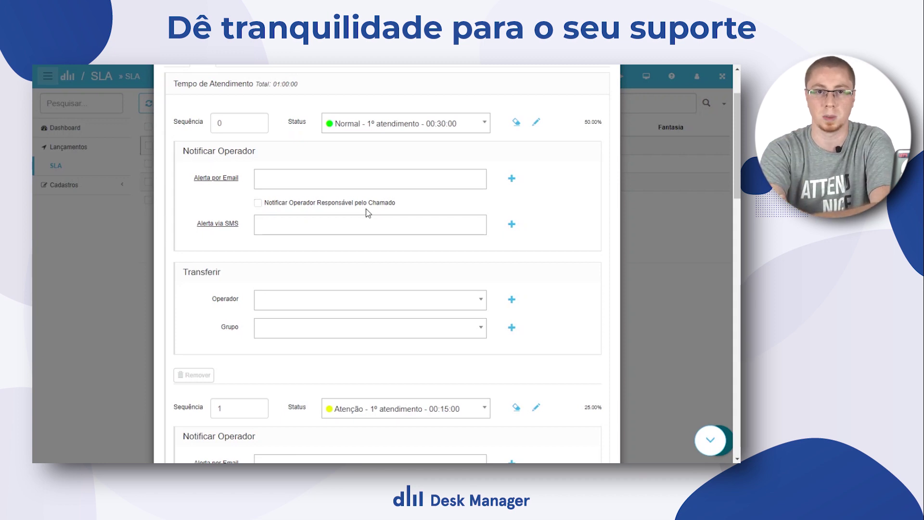
{"action": "scroll", "coordinate": [578, 130], "scroll_direction": "up", "scroll_amount": 3}
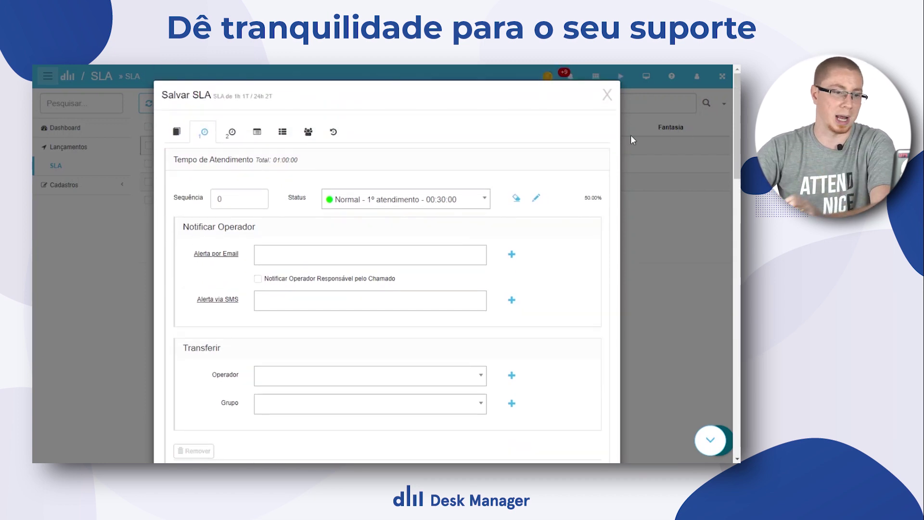
{"action": "left_click", "coordinate": [606, 95]}
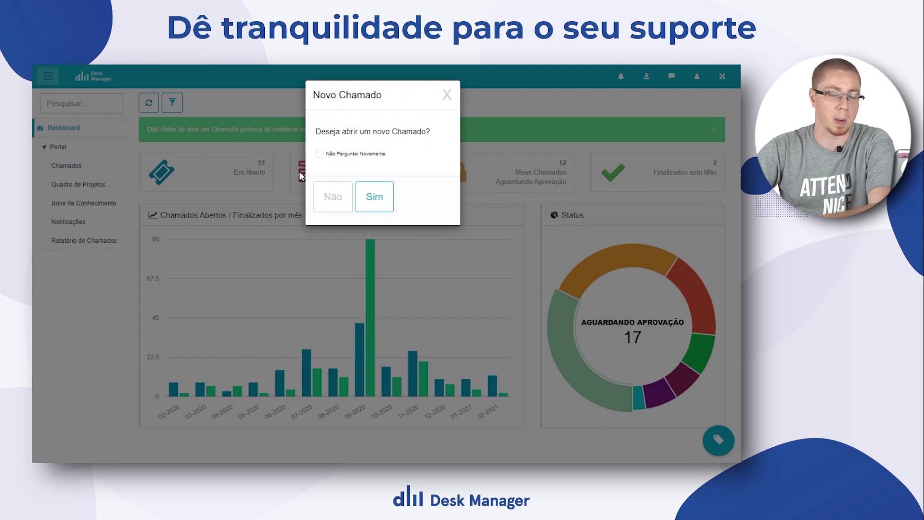
Start a new ticket in the customer portal and select the Desk Manager Software requester as Solicitante.
{"action": "left_click", "coordinate": [365, 191]}
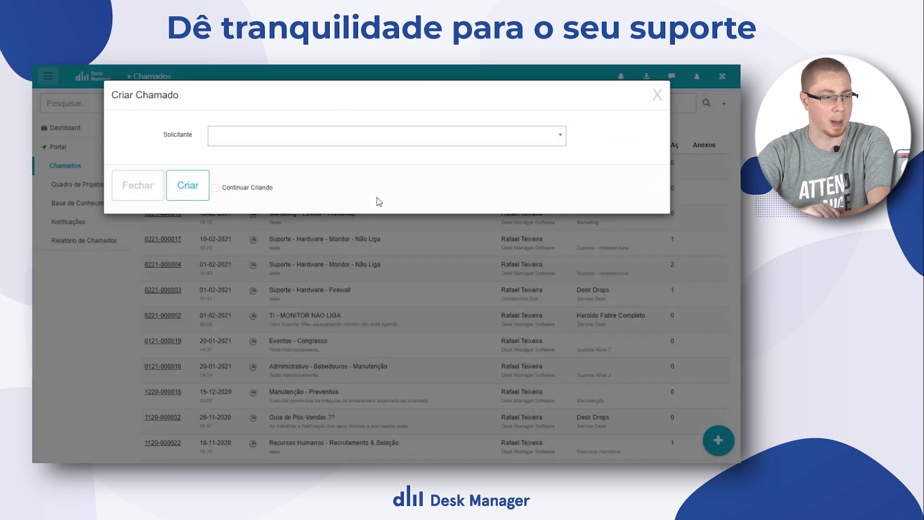
{"action": "left_click", "coordinate": [343, 167]}
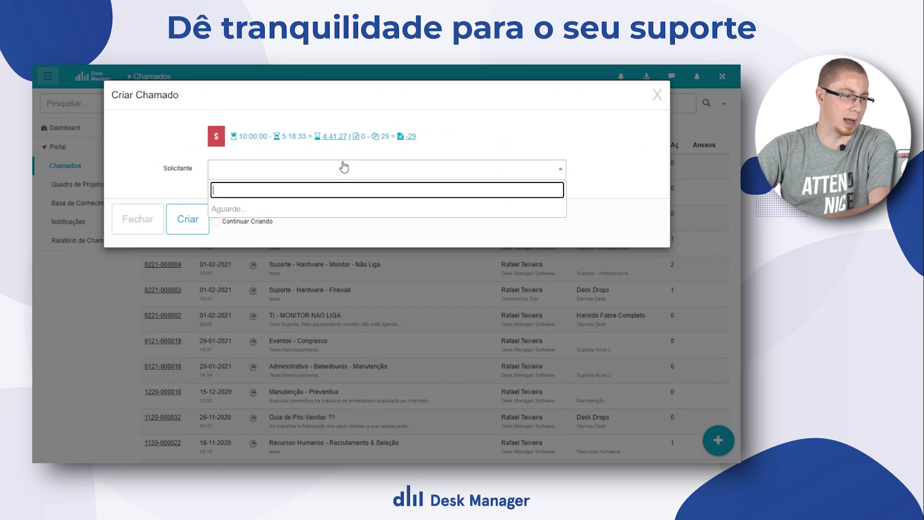
{"action": "left_click", "coordinate": [292, 209]}
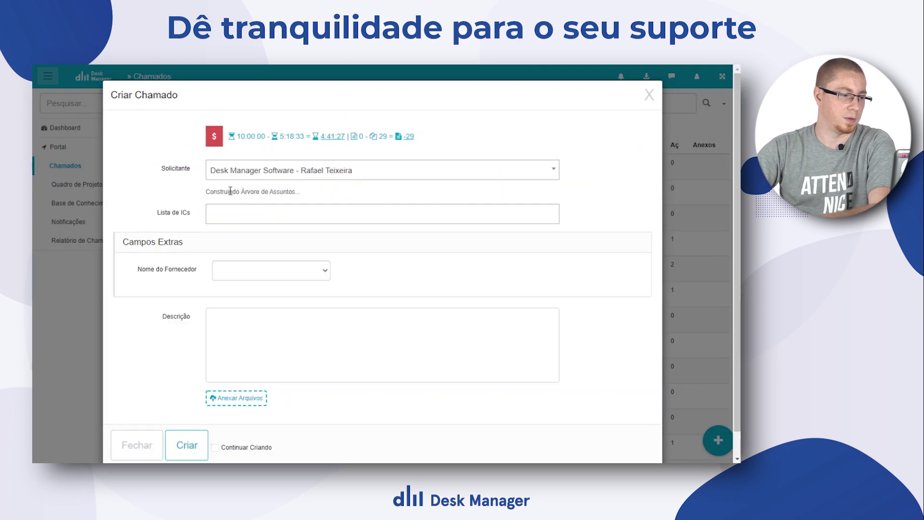
Set the ticket's Assunto to Suporte » Hardware » Monitor » Não Liga.
{"action": "scroll", "coordinate": [309, 220], "scroll_direction": "down", "scroll_amount": 7}
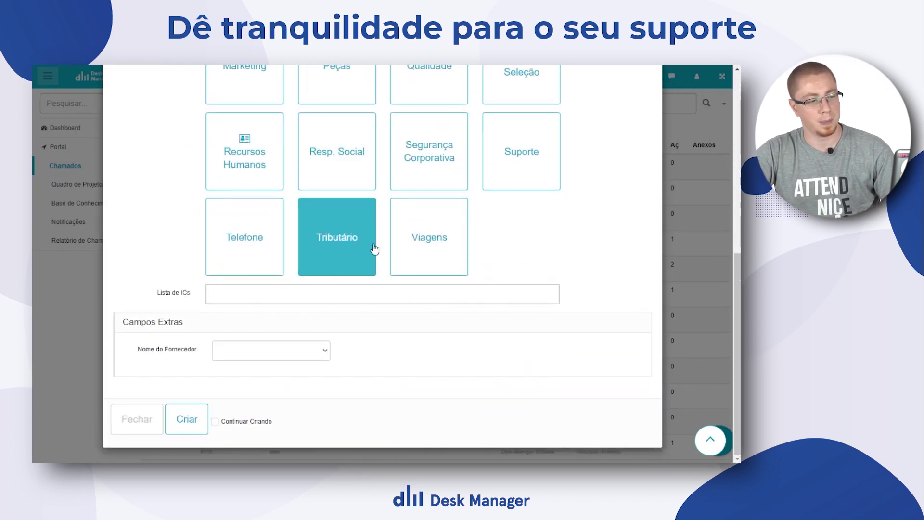
{"action": "left_click", "coordinate": [497, 178]}
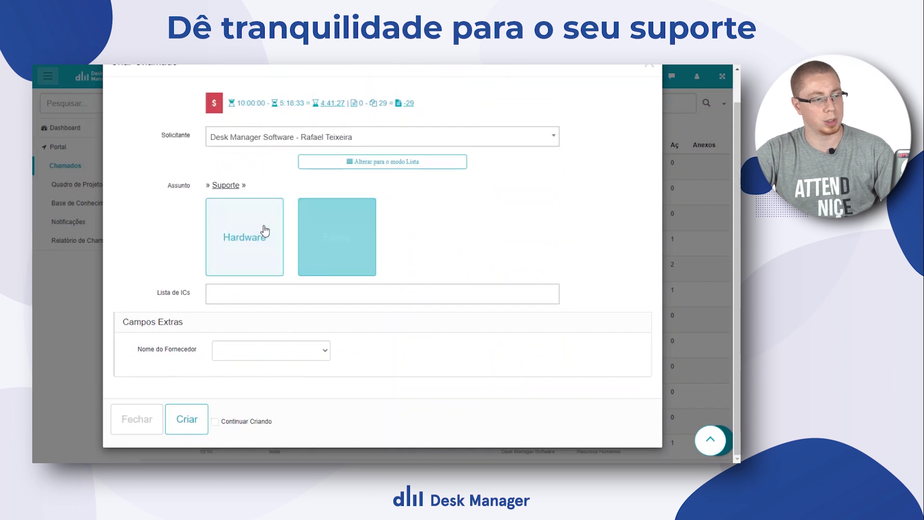
{"action": "left_click", "coordinate": [268, 233]}
{"action": "left_click", "coordinate": [310, 229]}
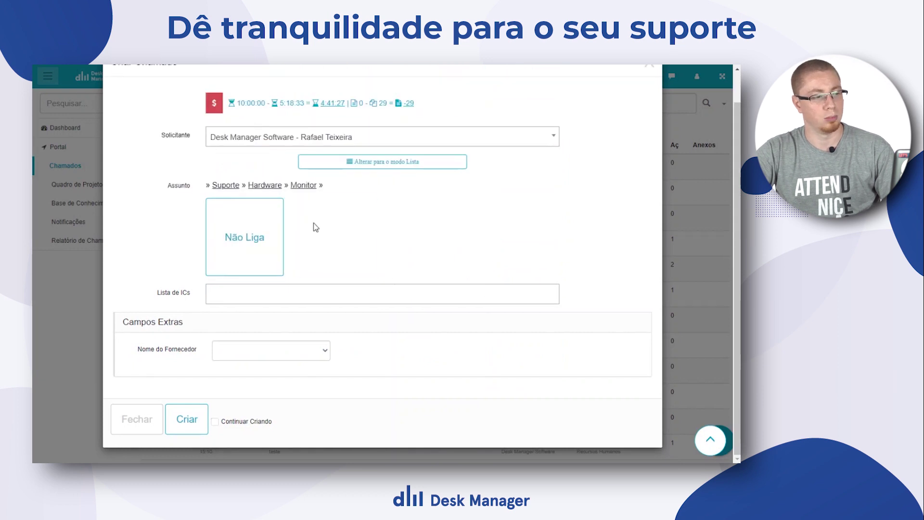
{"action": "left_click", "coordinate": [281, 260]}
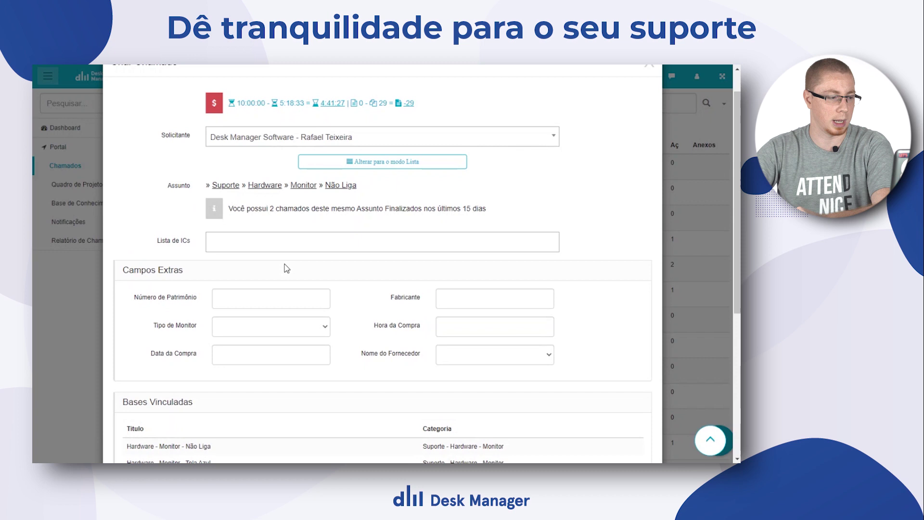
Fill in Número de Patrimônio as Teste, Fabricante as teste, Tipo de Monitor as Tubo and Hora da Compra as 10:00.
{"action": "left_click", "coordinate": [277, 294]}
{"action": "type", "text": "T"}
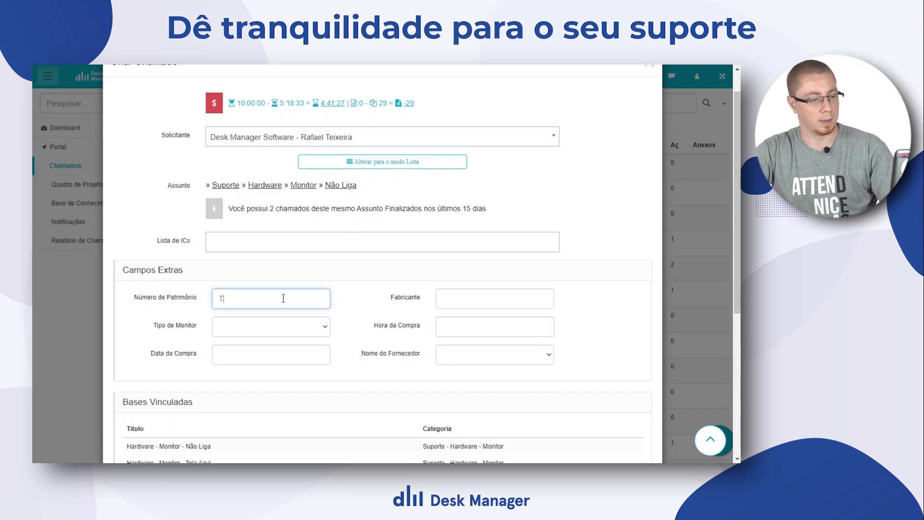
{"action": "type", "text": "este"}
{"action": "left_click", "coordinate": [439, 301]}
{"action": "type", "text": "teste"}
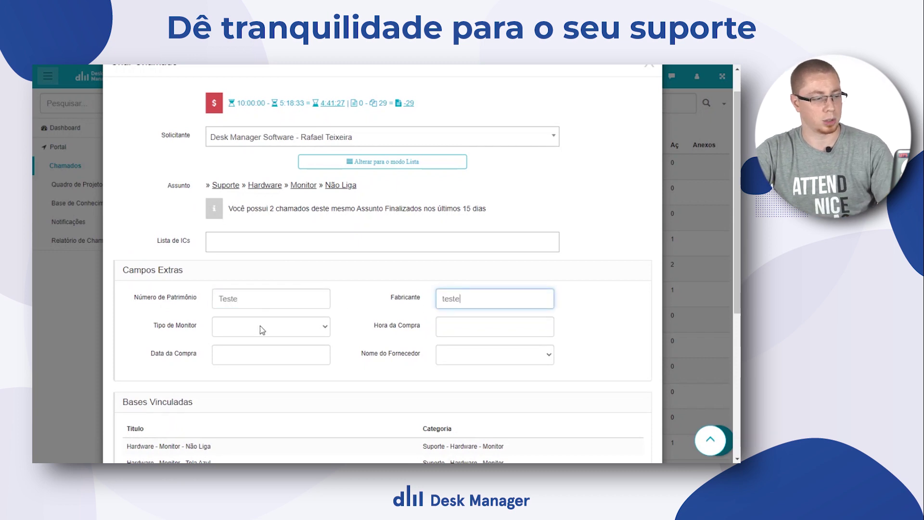
{"action": "left_click", "coordinate": [265, 325]}
{"action": "left_click", "coordinate": [264, 348]}
{"action": "left_click", "coordinate": [460, 331]}
{"action": "type", "text": "10:00"}
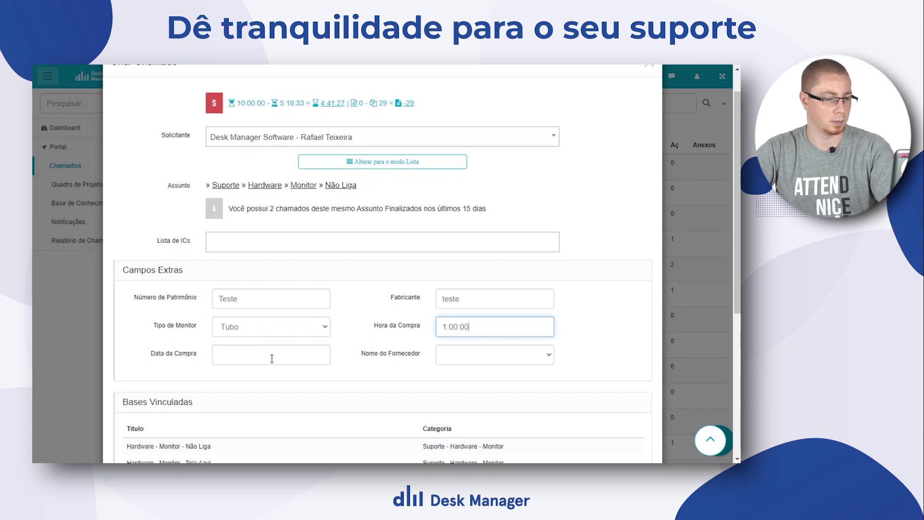
Set the ticket's Data da Compra to 21/02/2020 and Nome do Fornecedor to teste.
{"action": "left_click", "coordinate": [272, 357]}
{"action": "type", "text": "21"}
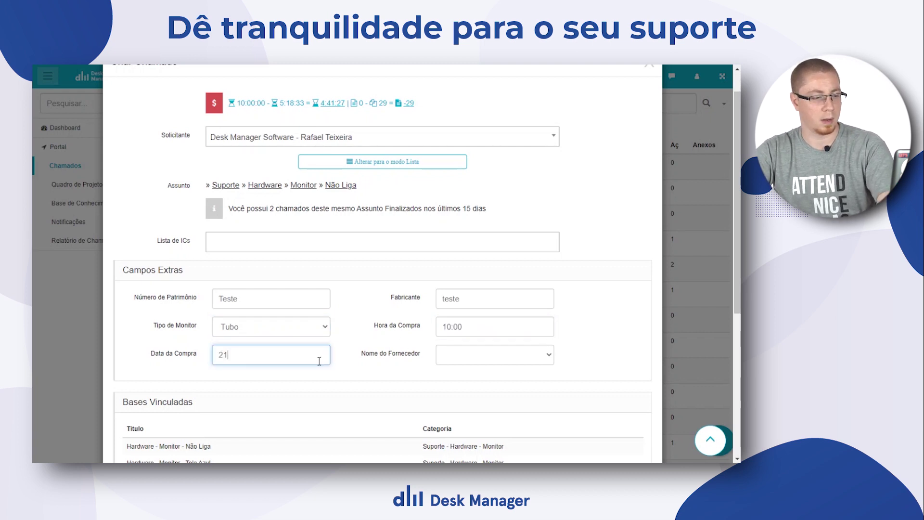
{"action": "type", "text": "021"}
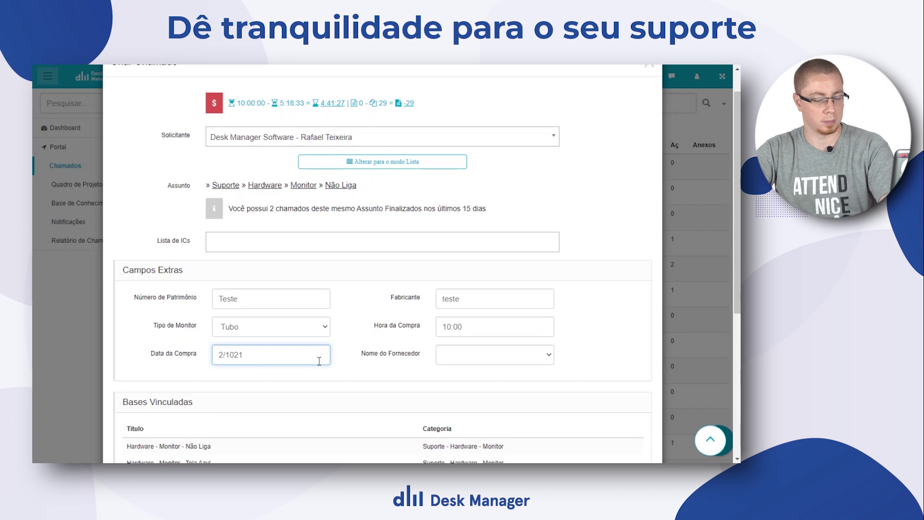
{"action": "type", "text": "2020"}
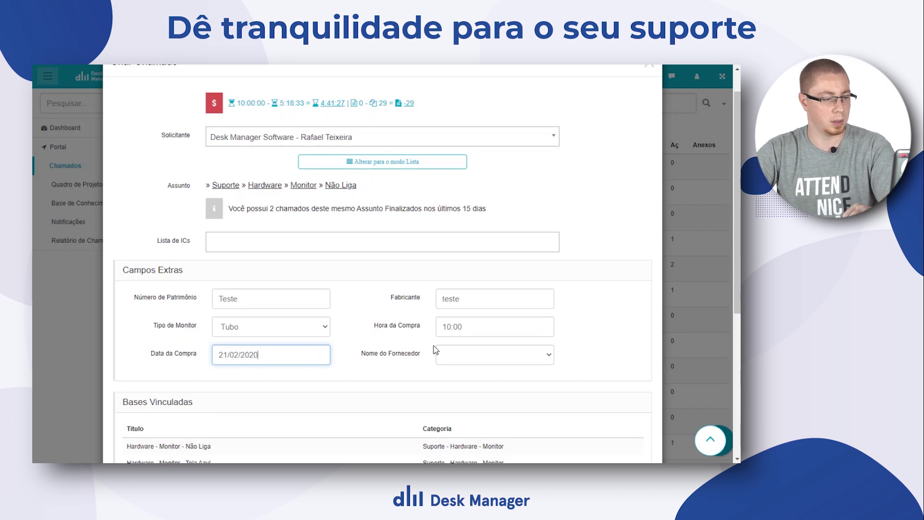
{"action": "left_click", "coordinate": [463, 357]}
{"action": "left_click", "coordinate": [476, 378]}
Enter Teste as the ticket's Descrição and create the ticket.
{"action": "scroll", "coordinate": [466, 371], "scroll_direction": "down", "scroll_amount": 5}
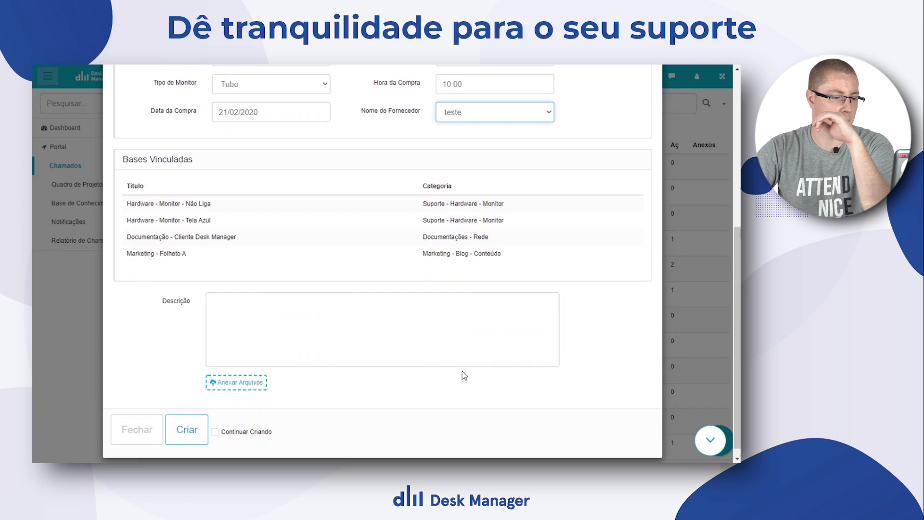
{"action": "left_click", "coordinate": [231, 328]}
{"action": "type", "text": "Teste"}
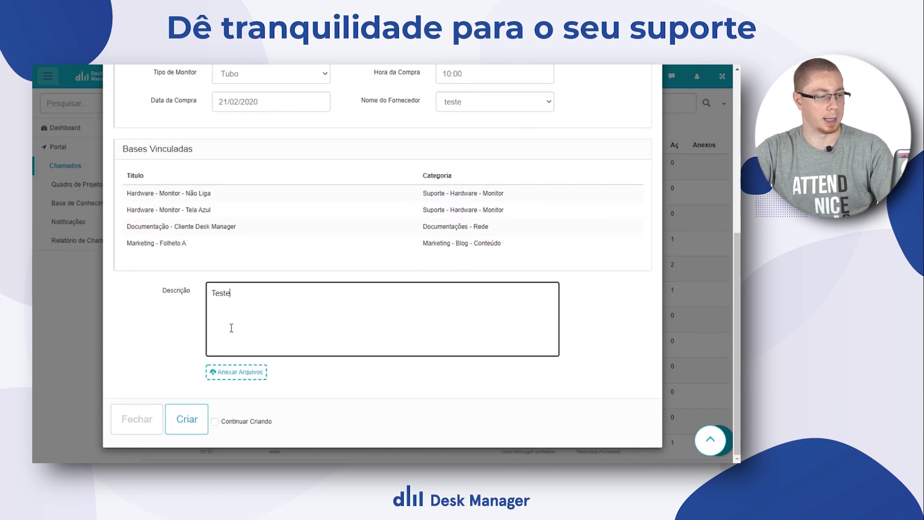
{"action": "left_click", "coordinate": [186, 418]}
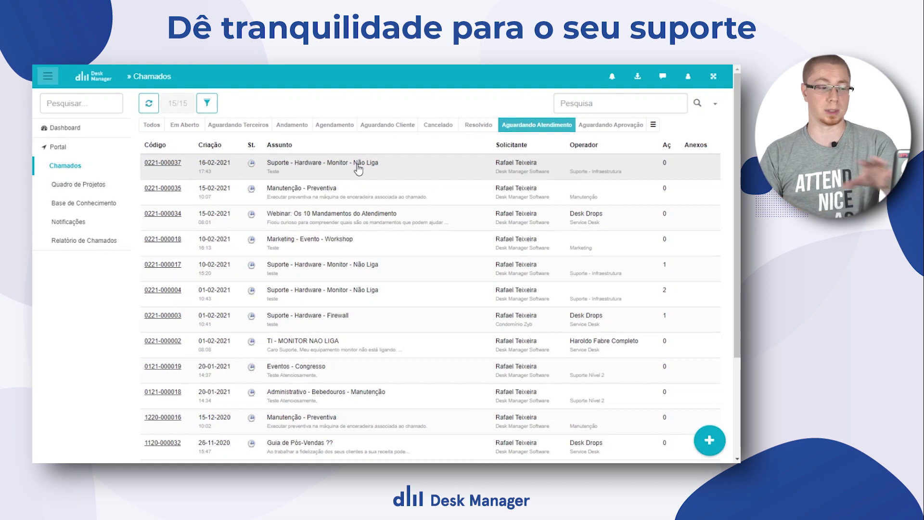
Check the new ticket in the portal, then examine the SLA Expira status and remaining times in the operator's Lista de Chamados.
{"action": "scroll", "coordinate": [380, 135], "scroll_direction": "down", "scroll_amount": 1}
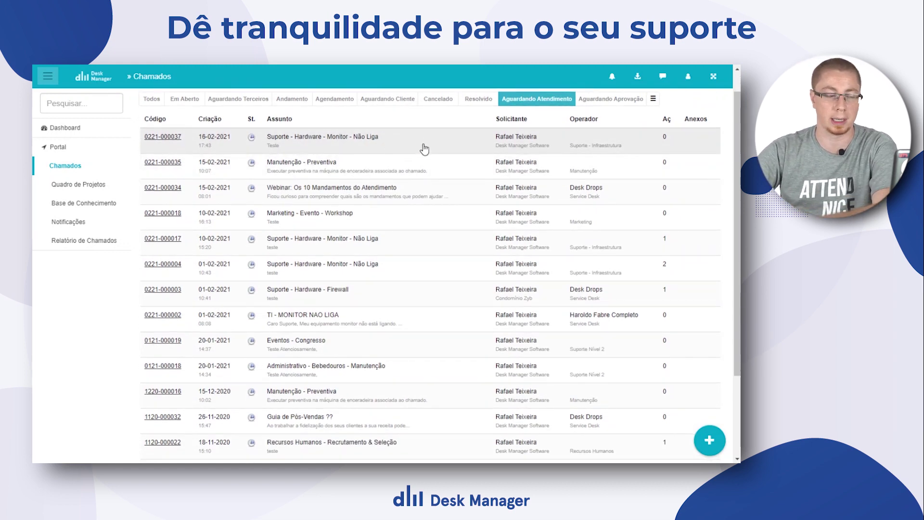
{"action": "scroll", "coordinate": [422, 148], "scroll_direction": "up", "scroll_amount": 1}
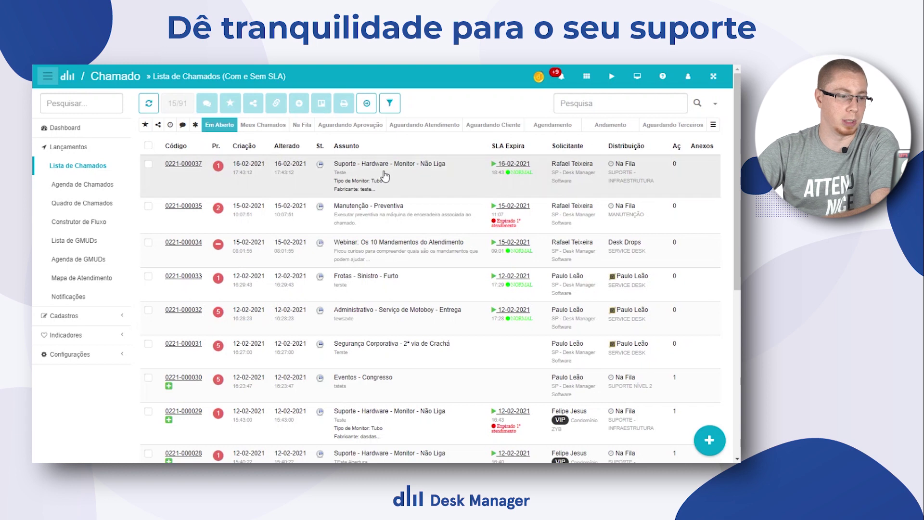
{"action": "mouse_move", "coordinate": [511, 175]}
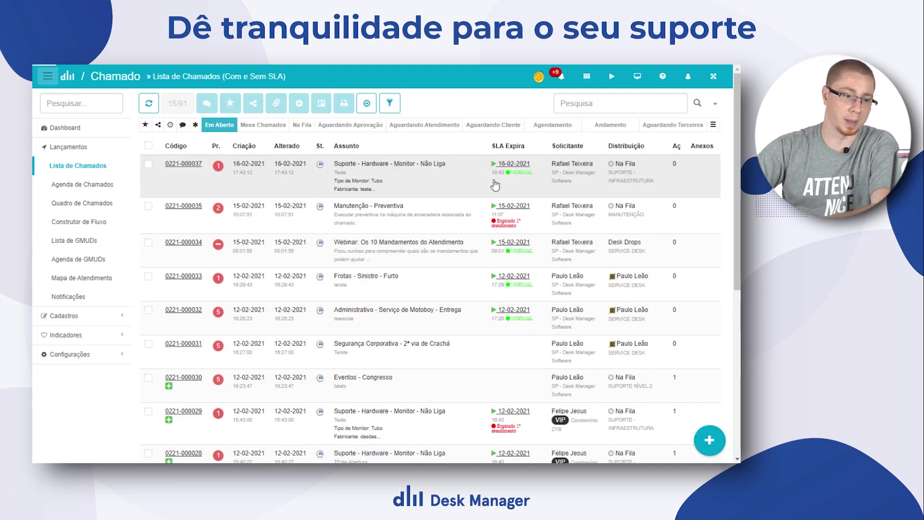
{"action": "scroll", "coordinate": [506, 357], "scroll_direction": "down", "scroll_amount": 1}
{"action": "scroll", "coordinate": [505, 357], "scroll_direction": "down", "scroll_amount": 3}
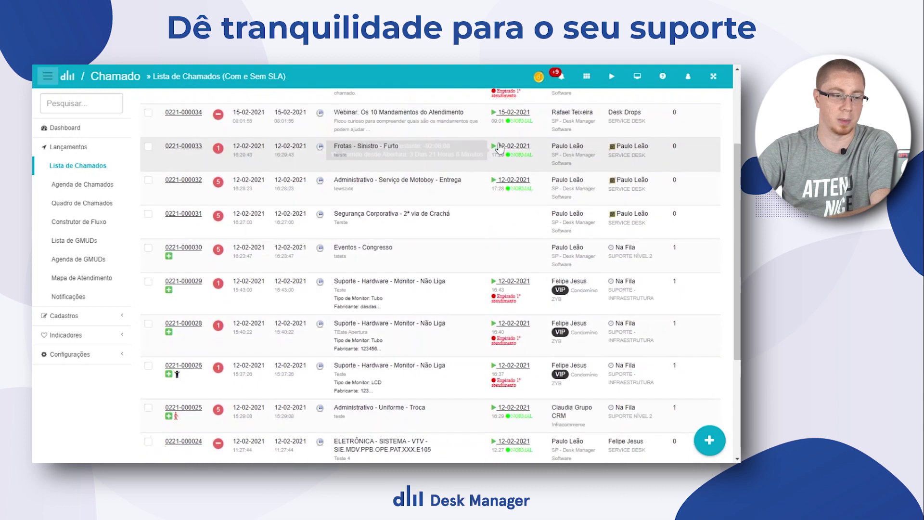
{"action": "mouse_move", "coordinate": [511, 305]}
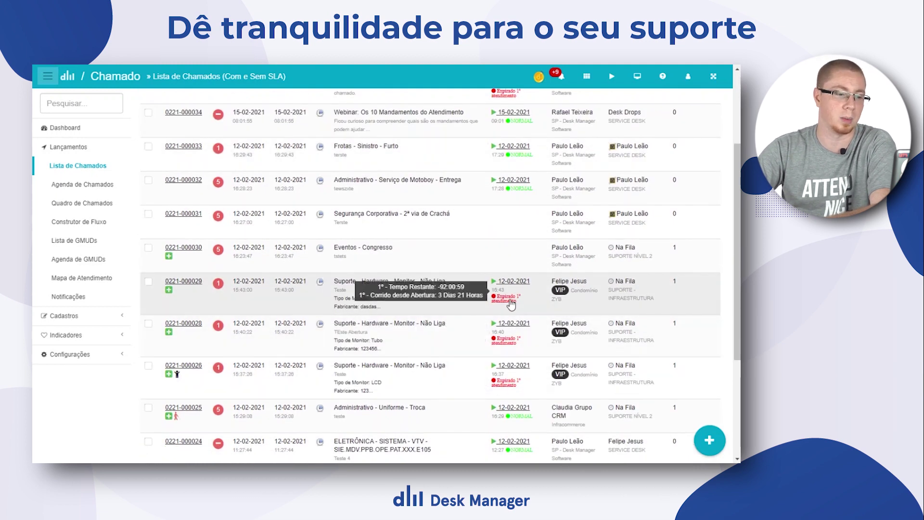
{"action": "scroll", "coordinate": [511, 304], "scroll_direction": "up", "scroll_amount": 3}
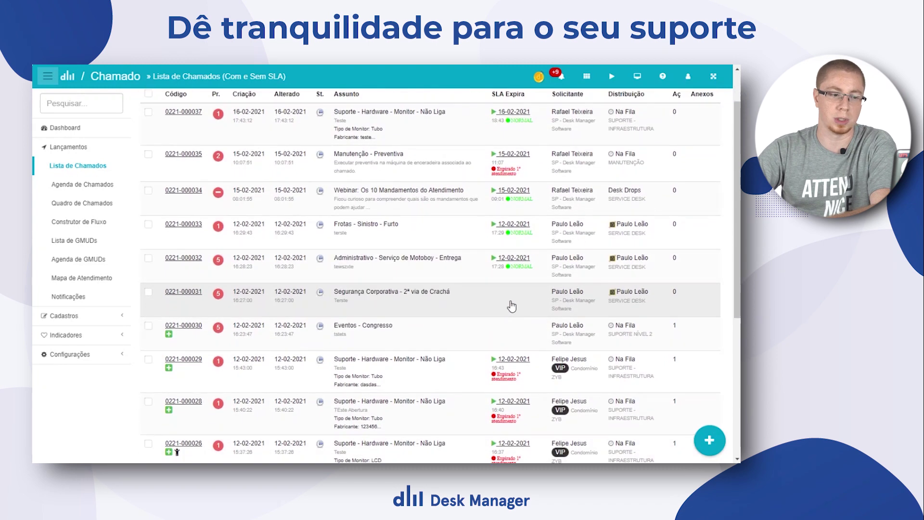
{"action": "scroll", "coordinate": [512, 304], "scroll_direction": "down", "scroll_amount": 1}
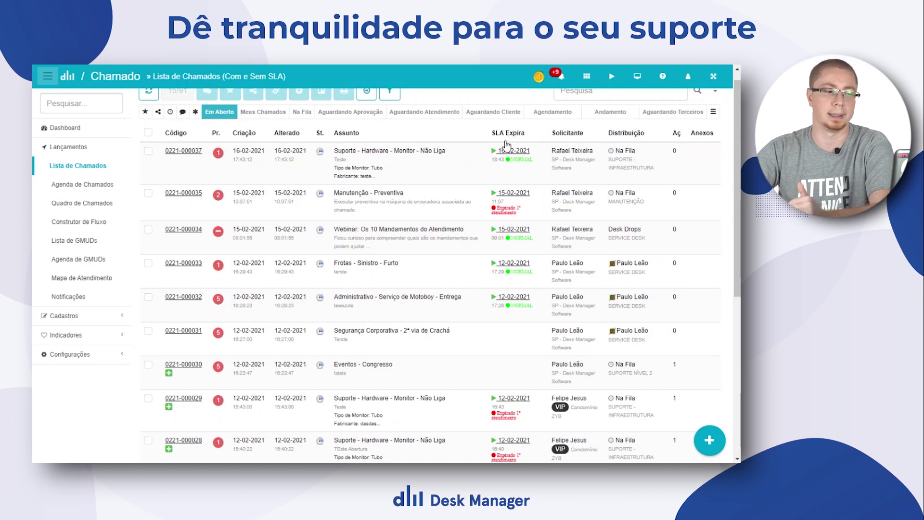
Open the newest Suporte - Hardware - Monitor - Não Liga ticket and browse the status options for its action.
{"action": "left_click", "coordinate": [422, 158]}
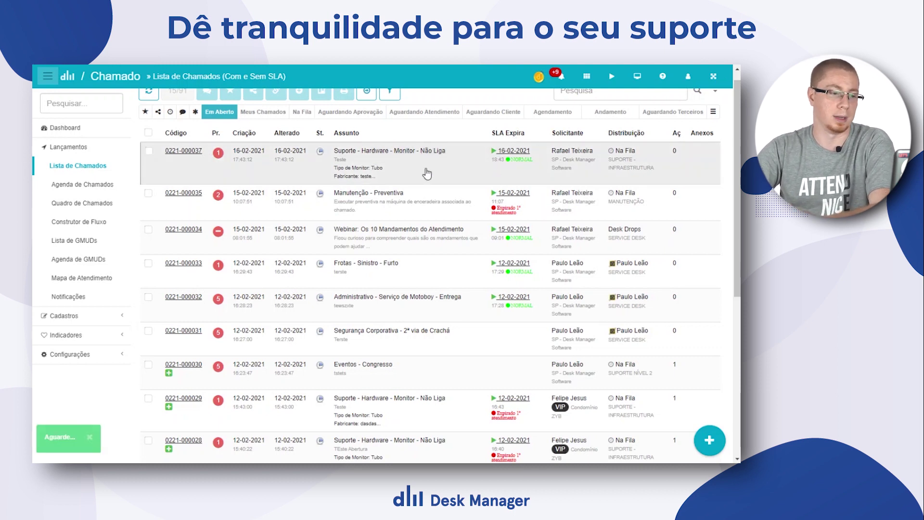
{"action": "scroll", "coordinate": [385, 223], "scroll_direction": "down", "scroll_amount": 4}
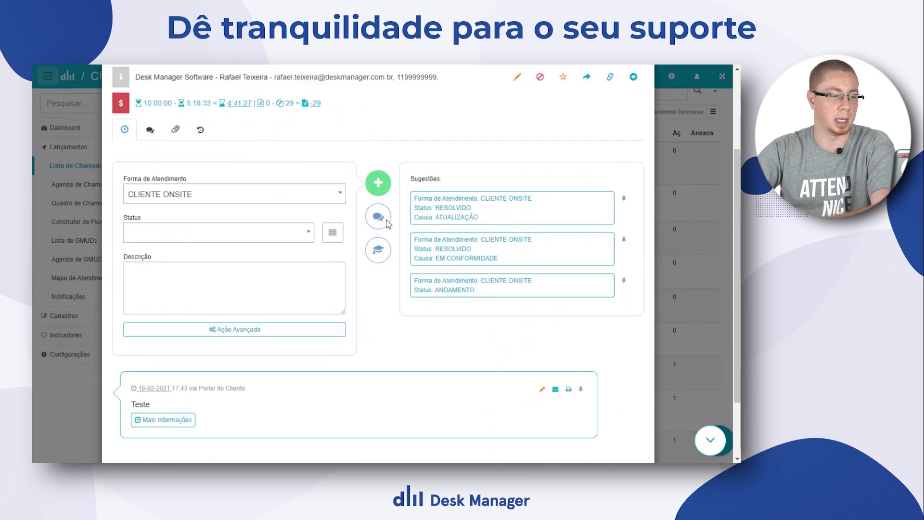
{"action": "left_click", "coordinate": [268, 160]}
{"action": "scroll", "coordinate": [246, 225], "scroll_direction": "down", "scroll_amount": 5}
{"action": "scroll", "coordinate": [246, 225], "scroll_direction": "down", "scroll_amount": 2}
{"action": "scroll", "coordinate": [248, 224], "scroll_direction": "up", "scroll_amount": 5}
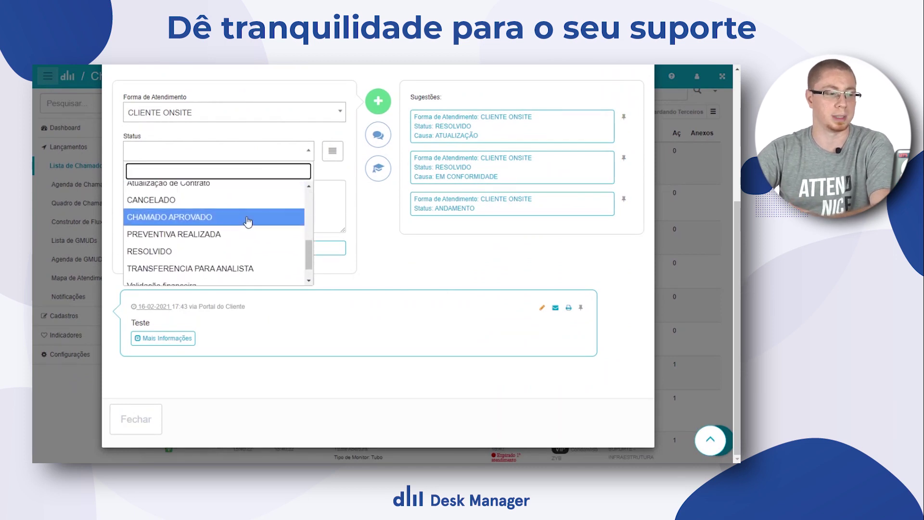
{"action": "scroll", "coordinate": [249, 223], "scroll_direction": "down", "scroll_amount": 1}
Find ANDAMENTO by searching for anda and set it as the action's Status.
{"action": "type", "text": "an"}
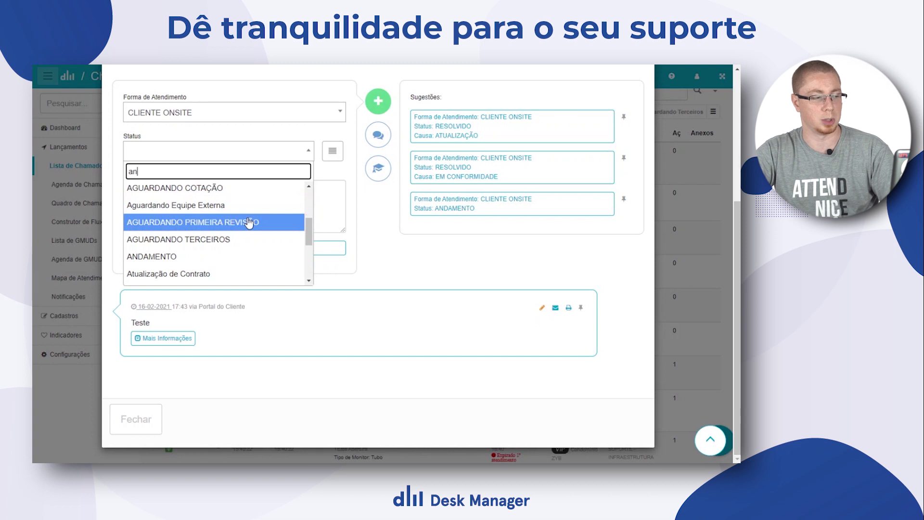
{"action": "type", "text": "da"}
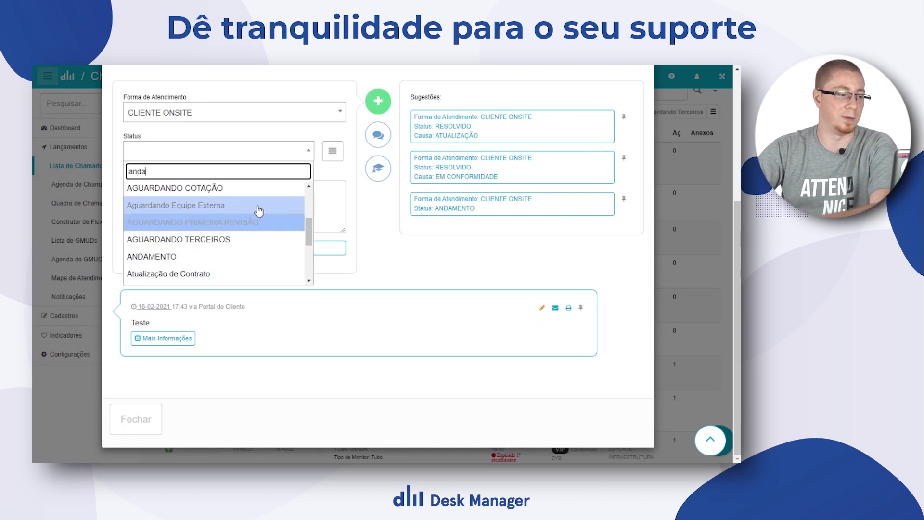
{"action": "left_click", "coordinate": [274, 209]}
{"action": "left_click", "coordinate": [241, 159]}
{"action": "type", "text": "anda"}
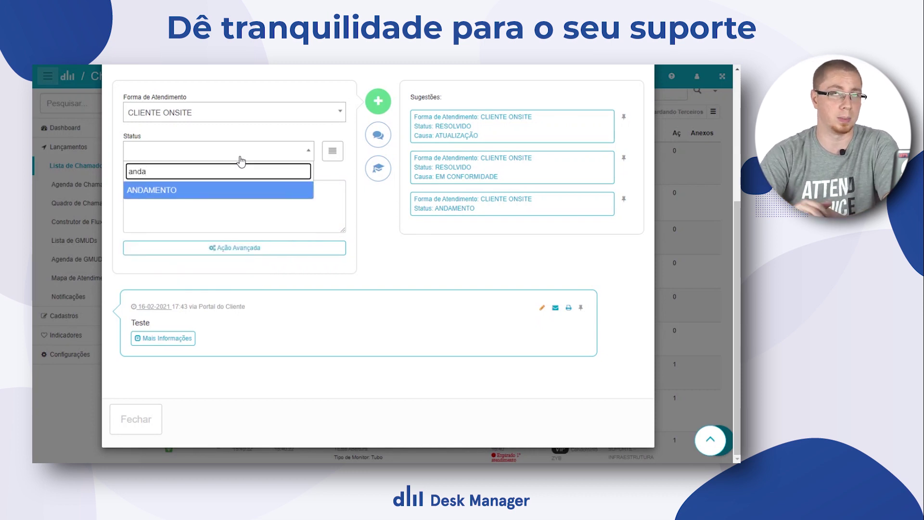
{"action": "left_click", "coordinate": [241, 191]}
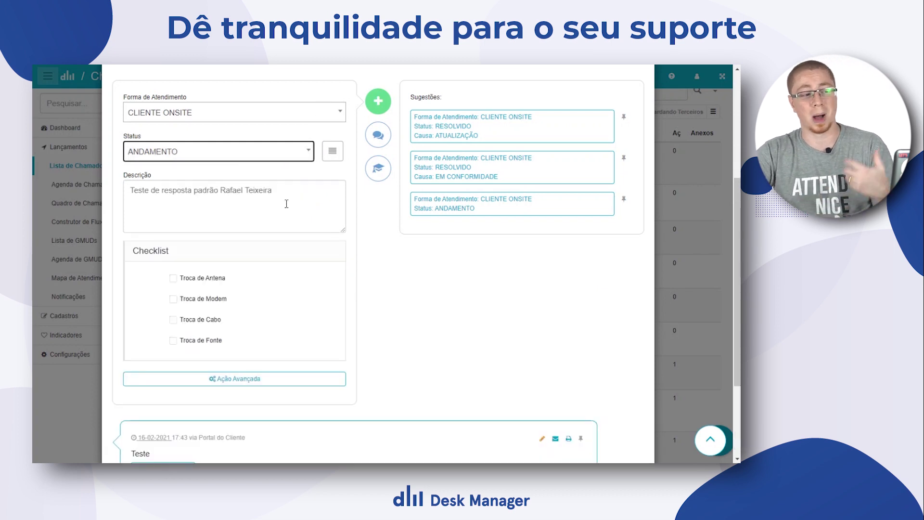
Add the ANDAMENTO action, close the ticket and check its remaining second-attendance SLA time in the Lista de Chamados.
{"action": "left_click", "coordinate": [380, 105]}
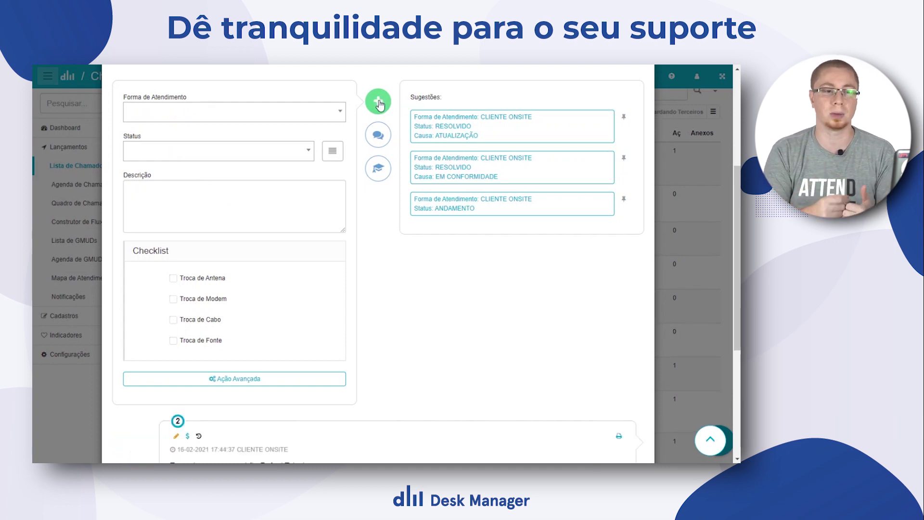
{"action": "scroll", "coordinate": [424, 144], "scroll_direction": "up", "scroll_amount": 5}
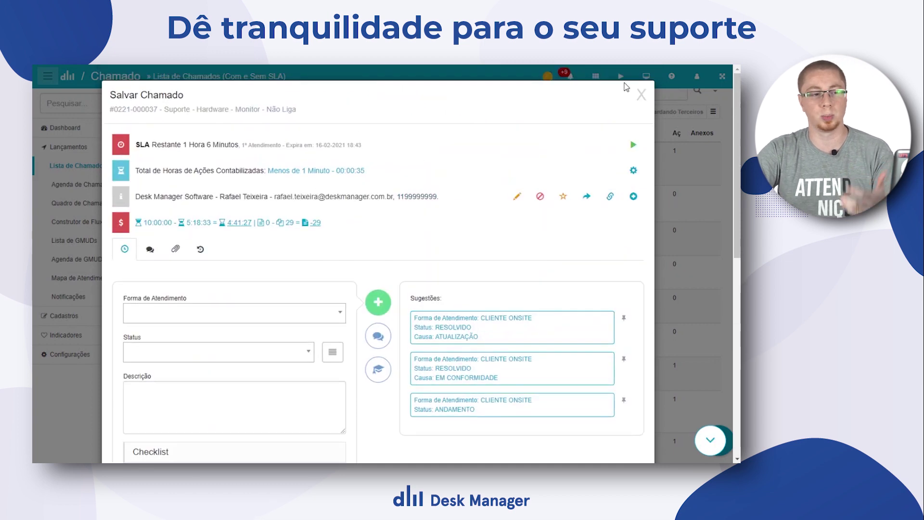
{"action": "left_click", "coordinate": [642, 95]}
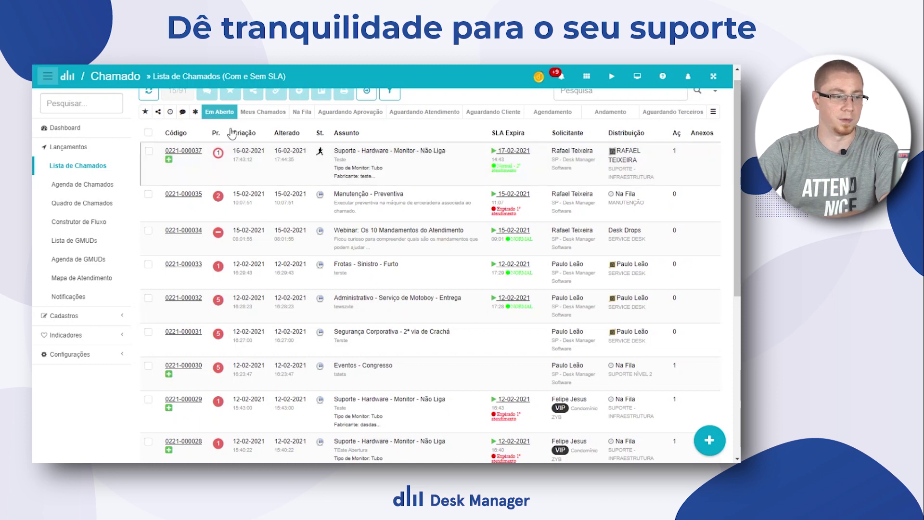
{"action": "mouse_move", "coordinate": [514, 176]}
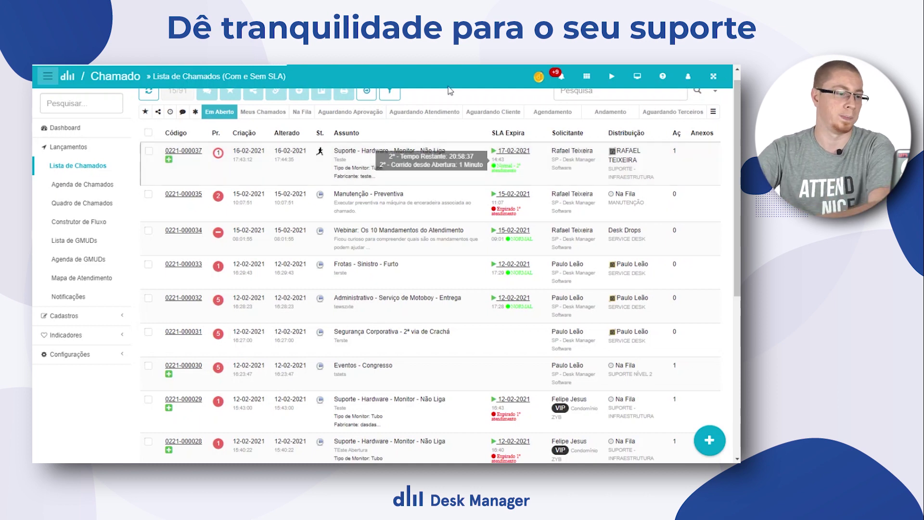
{"action": "left_click", "coordinate": [264, 153]}
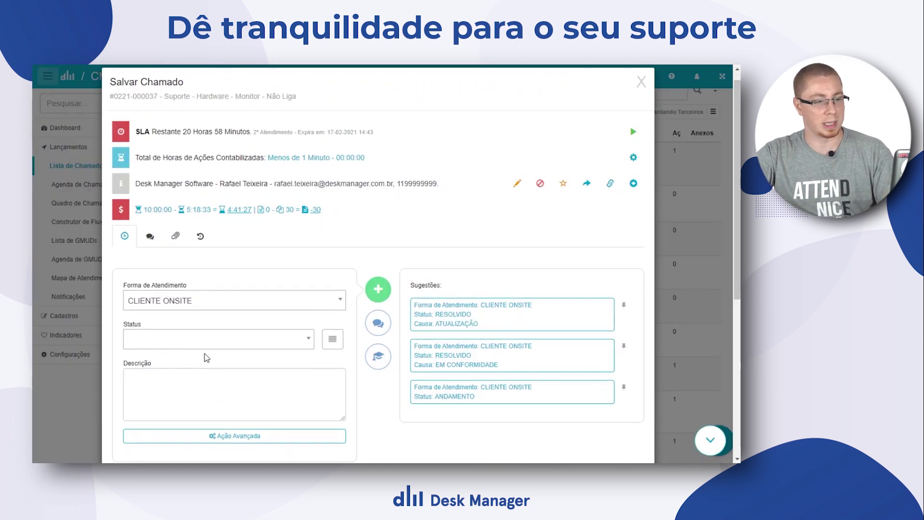
{"action": "left_click", "coordinate": [412, 130]}
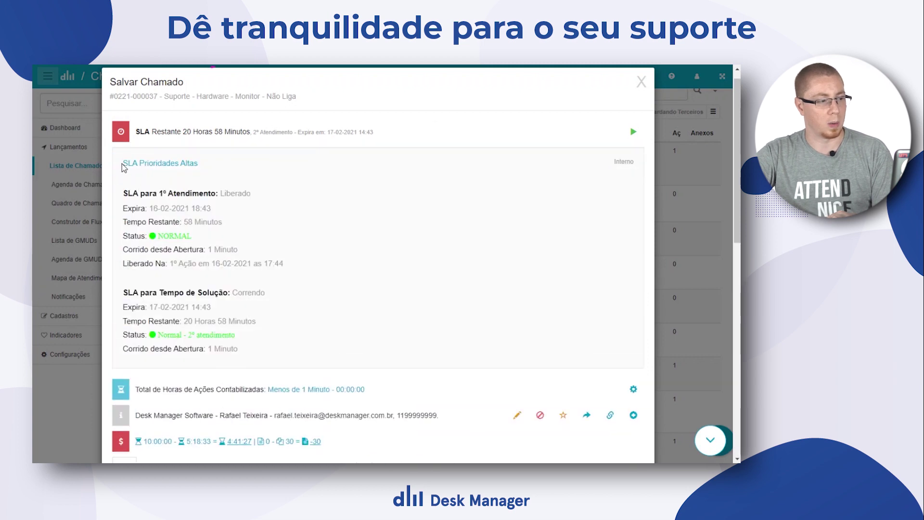
{"action": "left_click_drag", "start_coordinate": [123, 162], "coordinate": [201, 163]}
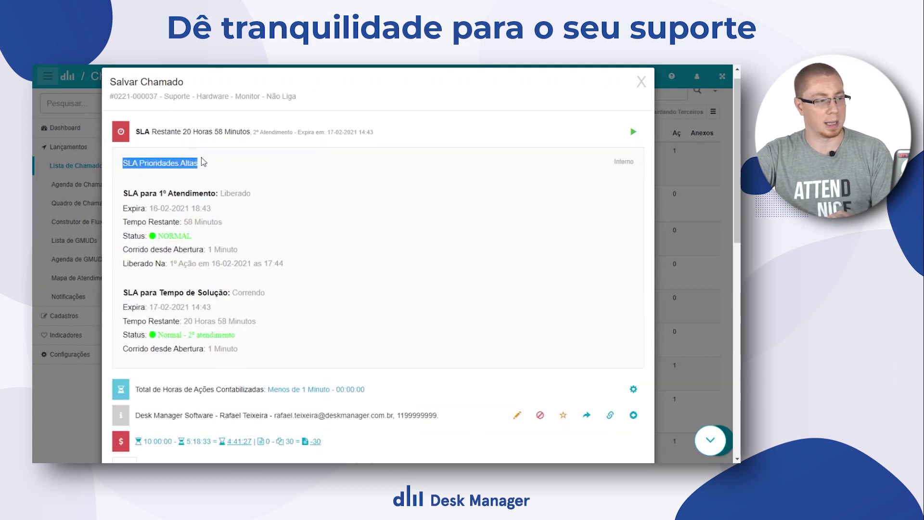
{"action": "left_click", "coordinate": [237, 188]}
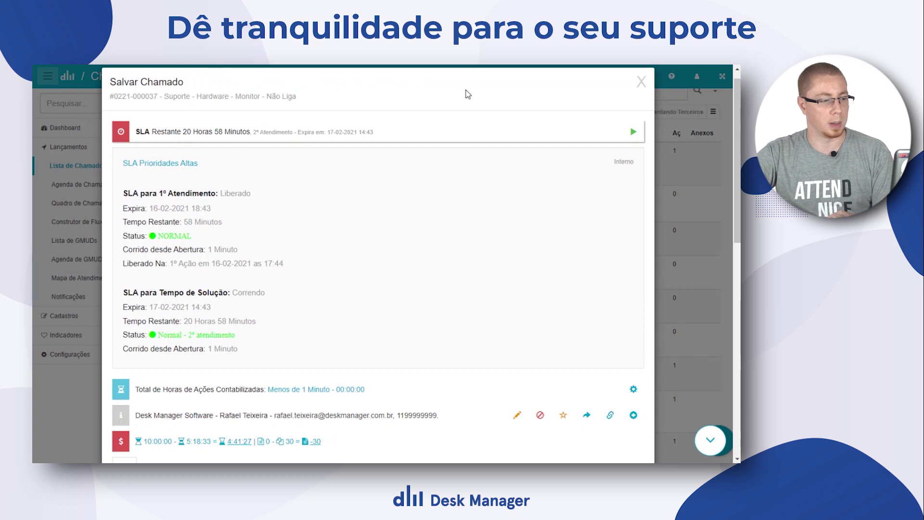
{"action": "left_click", "coordinate": [641, 85]}
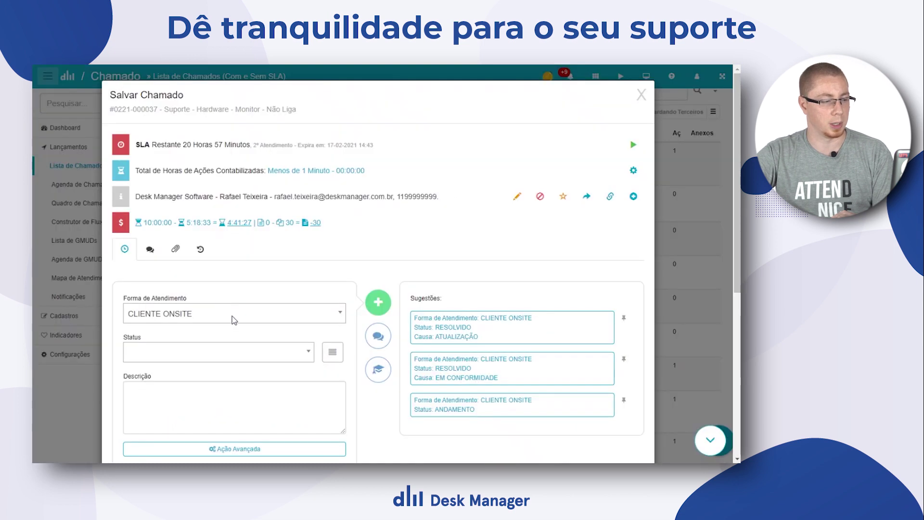
Find AGUARDANDO CLIENTE by searching for aguarda and set it as the new action's Status.
{"action": "scroll", "coordinate": [224, 303], "scroll_direction": "down", "scroll_amount": 4}
{"action": "left_click", "coordinate": [208, 175]}
{"action": "type", "text": "aguarda"}
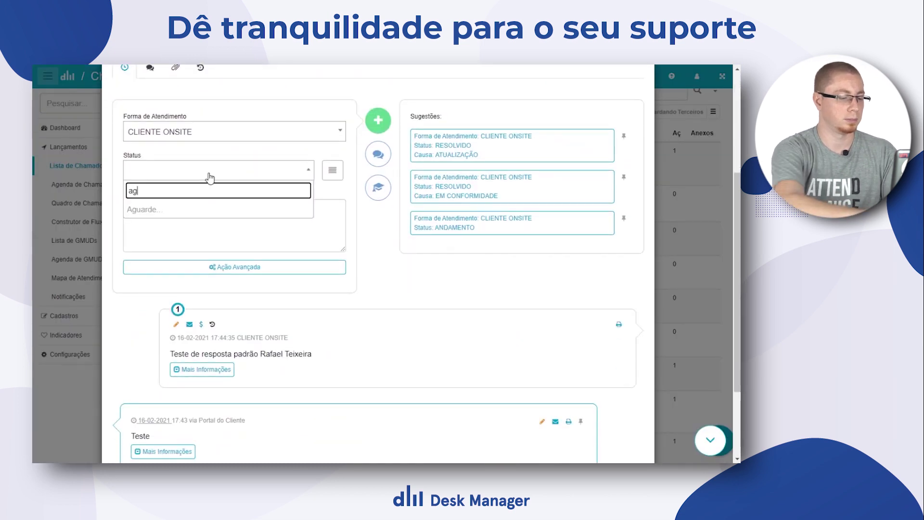
{"action": "scroll", "coordinate": [212, 243], "scroll_direction": "down", "scroll_amount": 2}
{"action": "scroll", "coordinate": [215, 287], "scroll_direction": "up", "scroll_amount": 2}
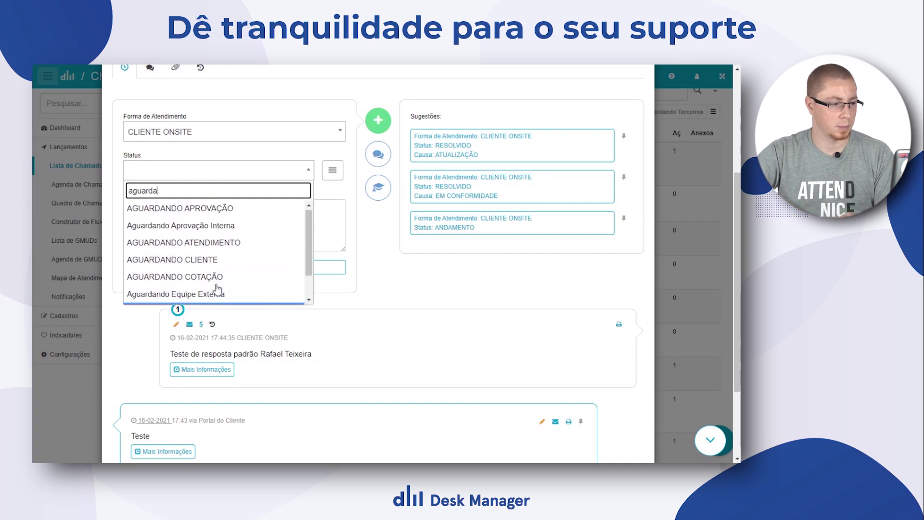
{"action": "left_click", "coordinate": [215, 261]}
Enter Teste as the action's Descrição, add the action and close the ticket.
{"action": "left_click", "coordinate": [224, 242]}
{"action": "type", "text": "Teste"}
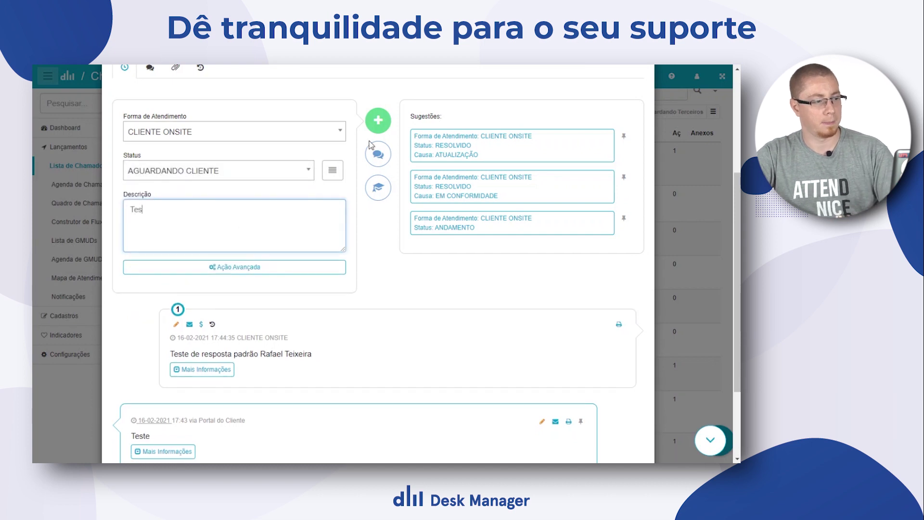
{"action": "left_click", "coordinate": [374, 121]}
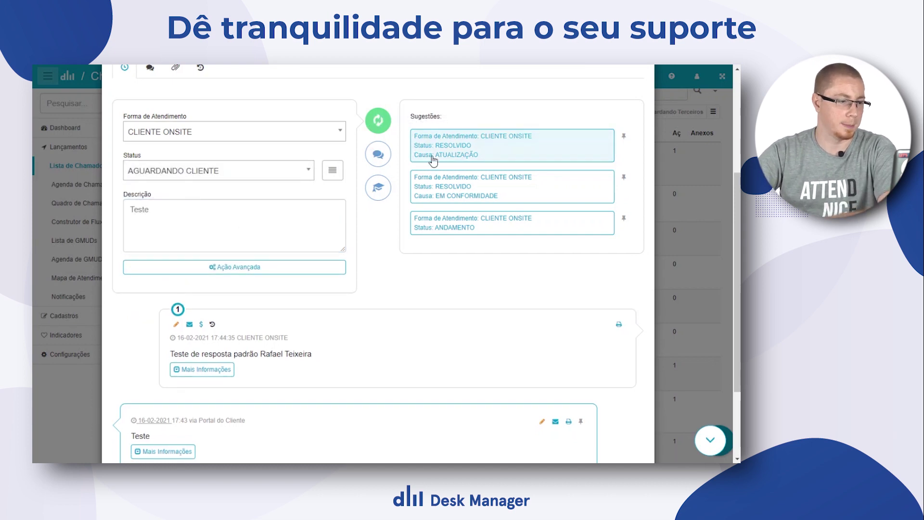
{"action": "scroll", "coordinate": [438, 201], "scroll_direction": "up", "scroll_amount": 3}
{"action": "scroll", "coordinate": [440, 206], "scroll_direction": "up", "scroll_amount": 1}
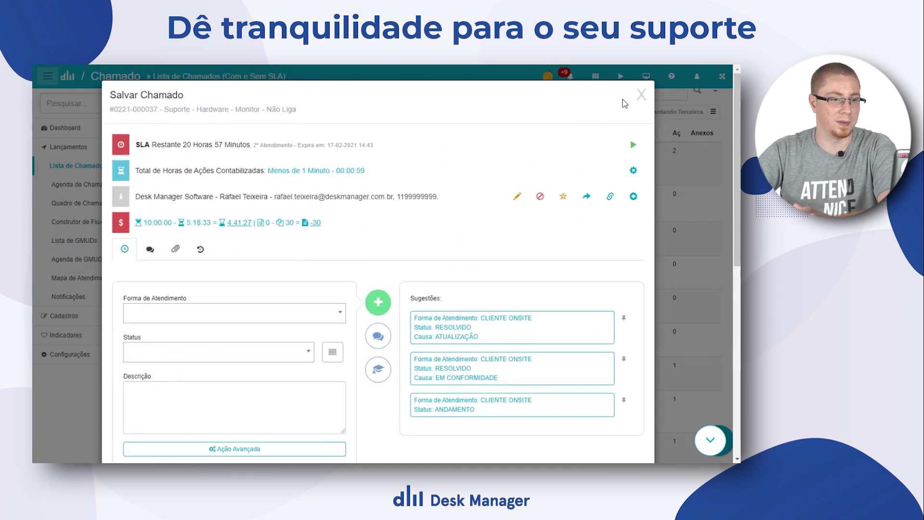
{"action": "left_click", "coordinate": [640, 95]}
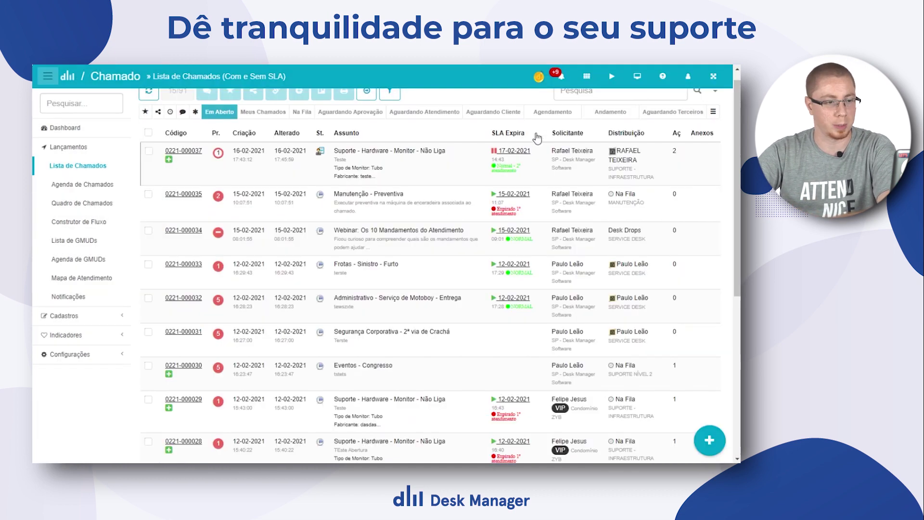
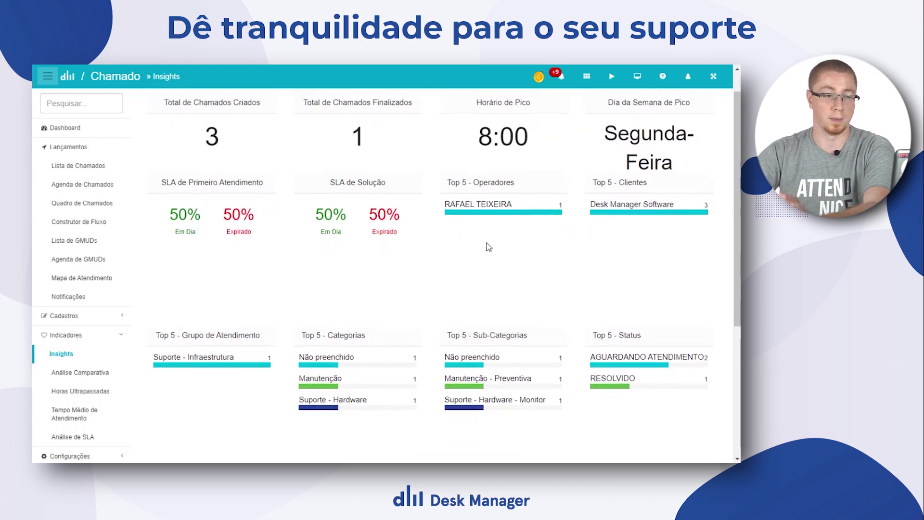
Review the Insights indicators and open the Análise de SLA charts.
{"action": "scroll", "coordinate": [149, 262], "scroll_direction": "up", "scroll_amount": 1}
{"action": "scroll", "coordinate": [132, 298], "scroll_direction": "down", "scroll_amount": 3}
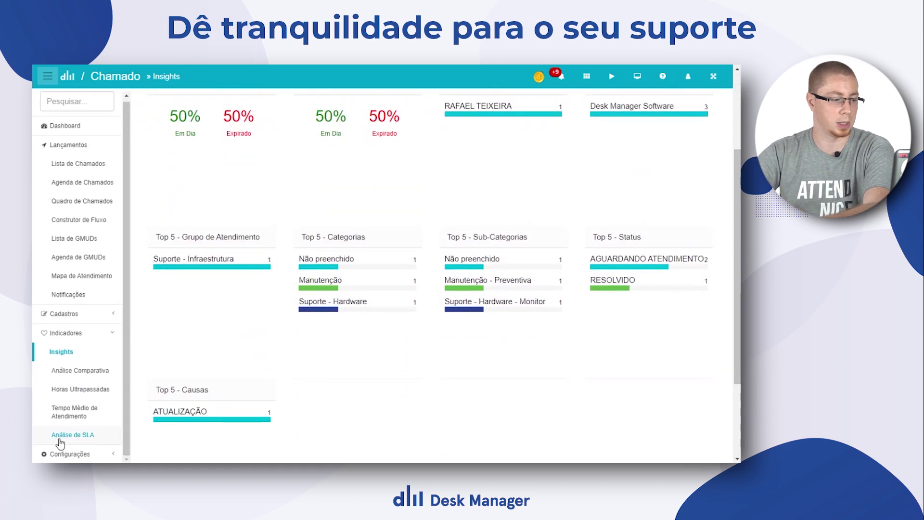
{"action": "left_click", "coordinate": [60, 438]}
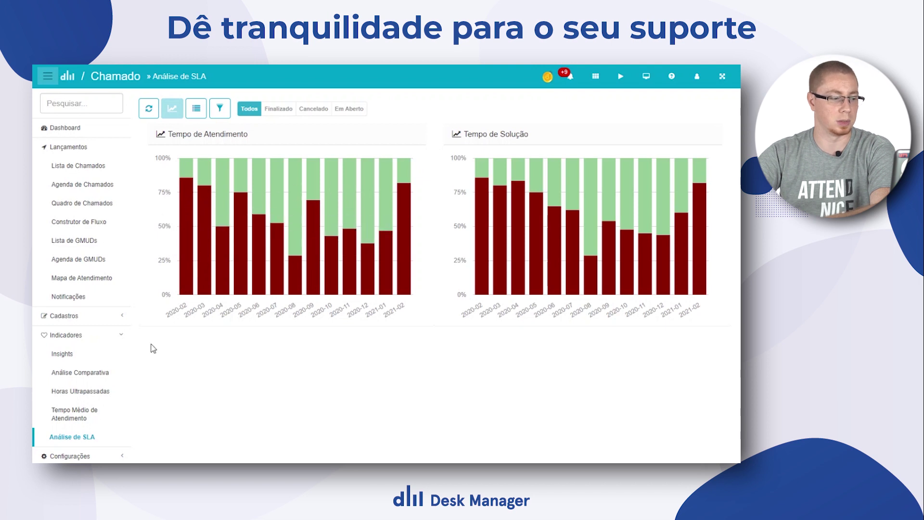
Open Relatório de Atendimento Mensal from the Relatório de Chamados configuration and review the columns it contains.
{"action": "left_click", "coordinate": [83, 339]}
{"action": "left_click", "coordinate": [77, 355]}
{"action": "left_click", "coordinate": [83, 373]}
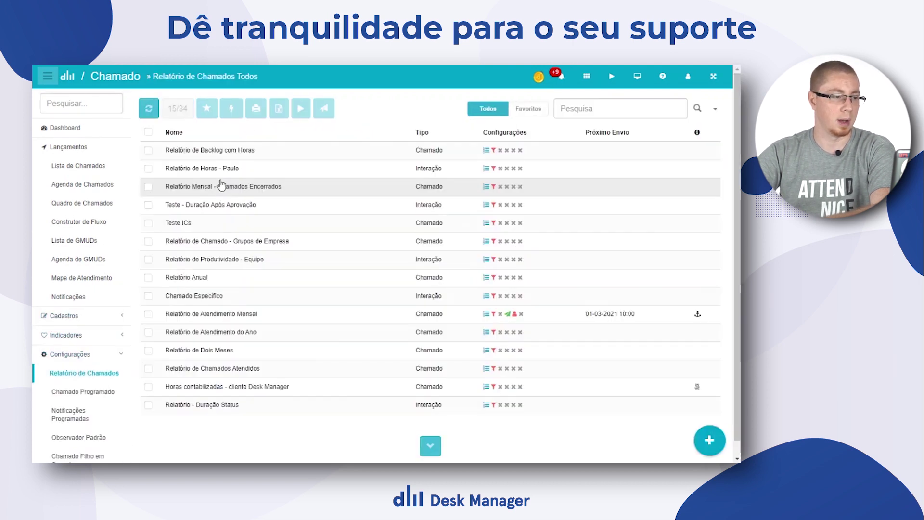
{"action": "left_click", "coordinate": [259, 318]}
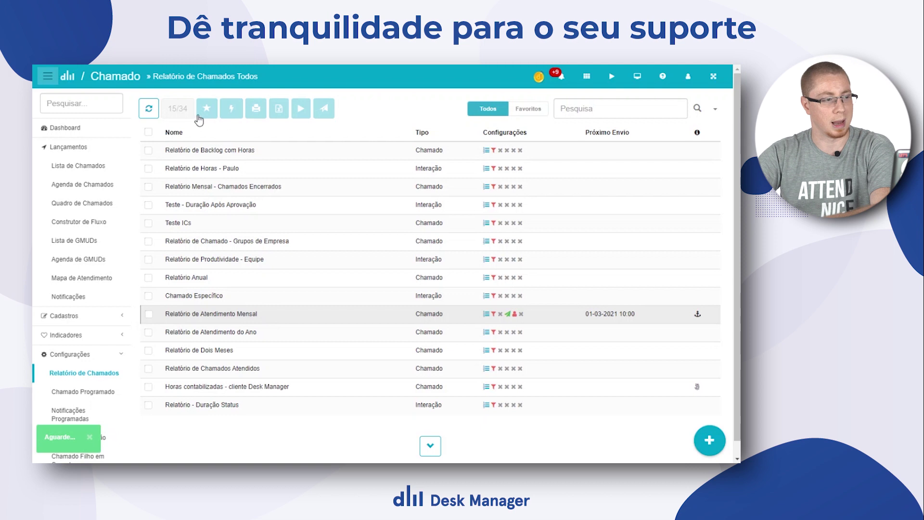
{"action": "left_click", "coordinate": [149, 130]}
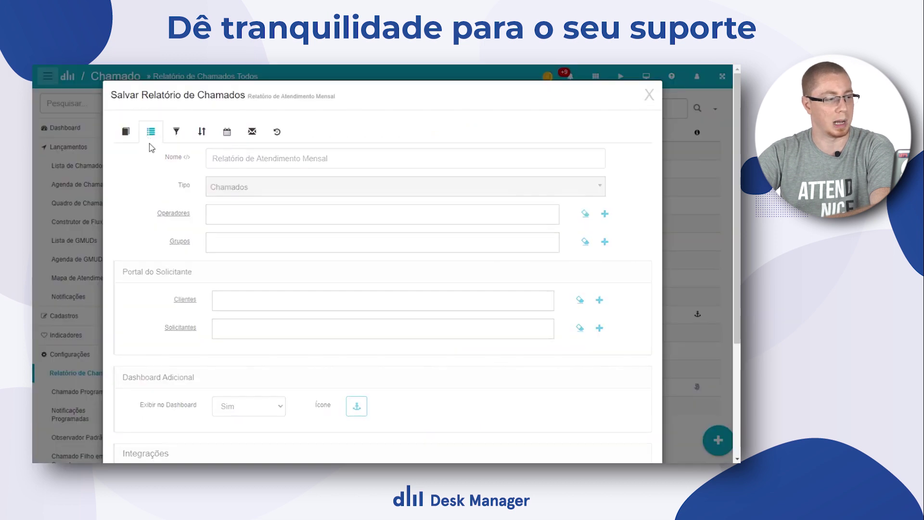
{"action": "scroll", "coordinate": [234, 377], "scroll_direction": "down", "scroll_amount": 12}
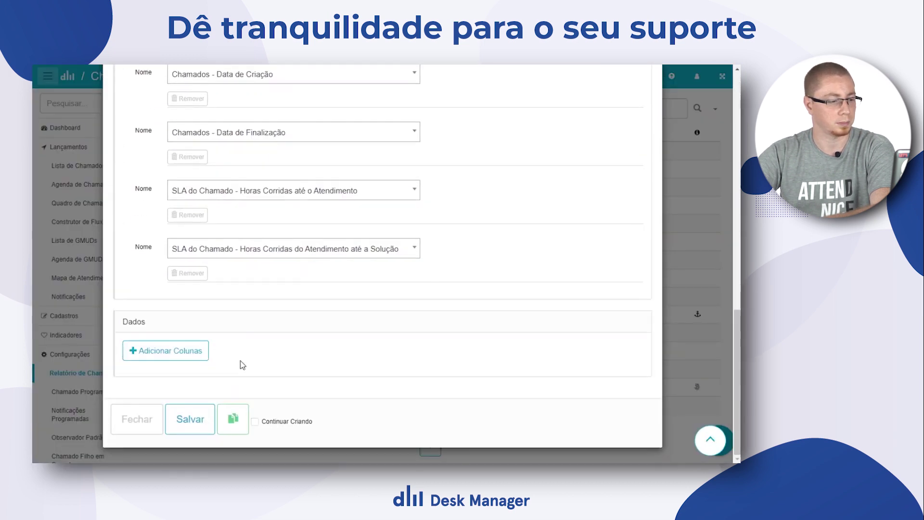
{"action": "scroll", "coordinate": [266, 342], "scroll_direction": "up", "scroll_amount": 12}
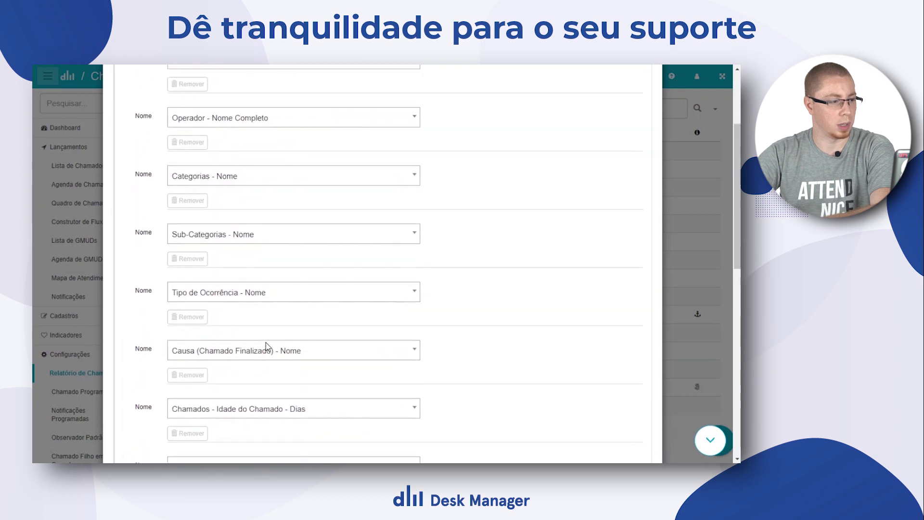
Add a report column, search its field options for sla and set it to SLA de Primeiro Atendimento Expirado.
{"action": "scroll", "coordinate": [266, 342], "scroll_direction": "down", "scroll_amount": 12}
{"action": "left_click", "coordinate": [165, 350]}
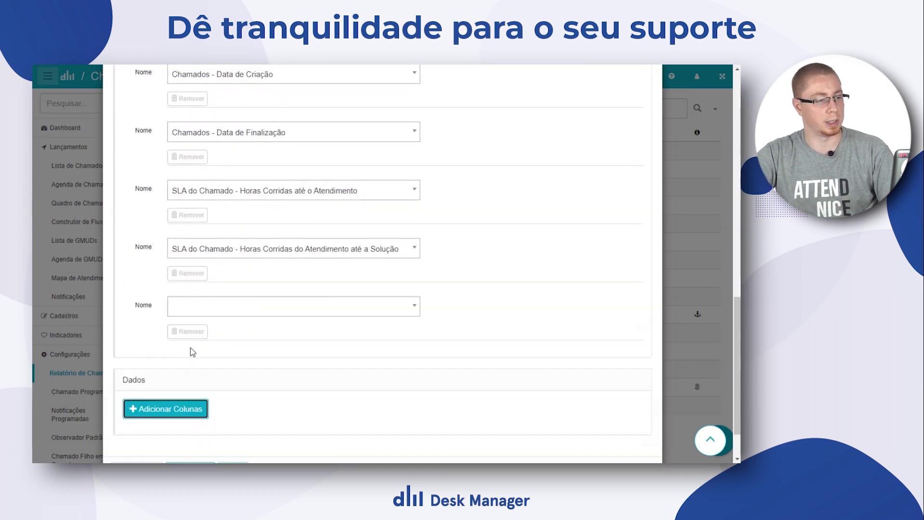
{"action": "left_click", "coordinate": [274, 315]}
{"action": "type", "text": "sla"}
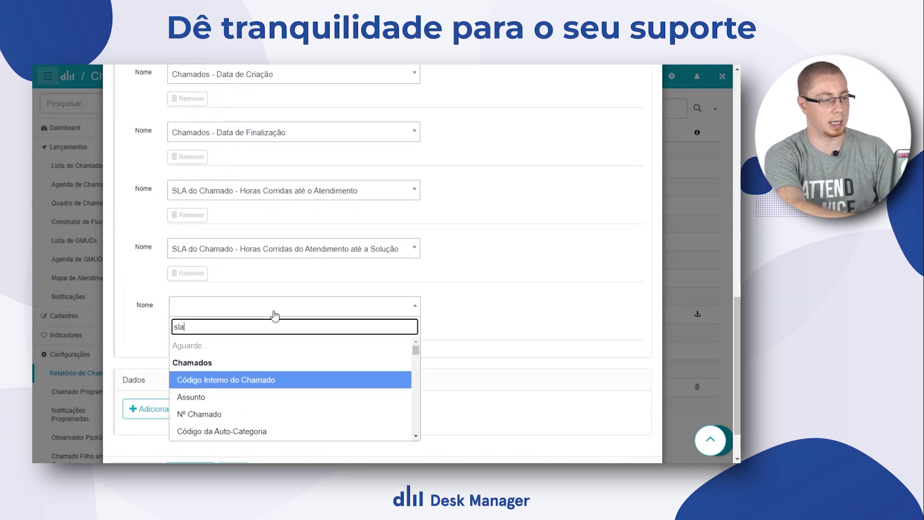
{"action": "scroll", "coordinate": [320, 368], "scroll_direction": "down", "scroll_amount": 3}
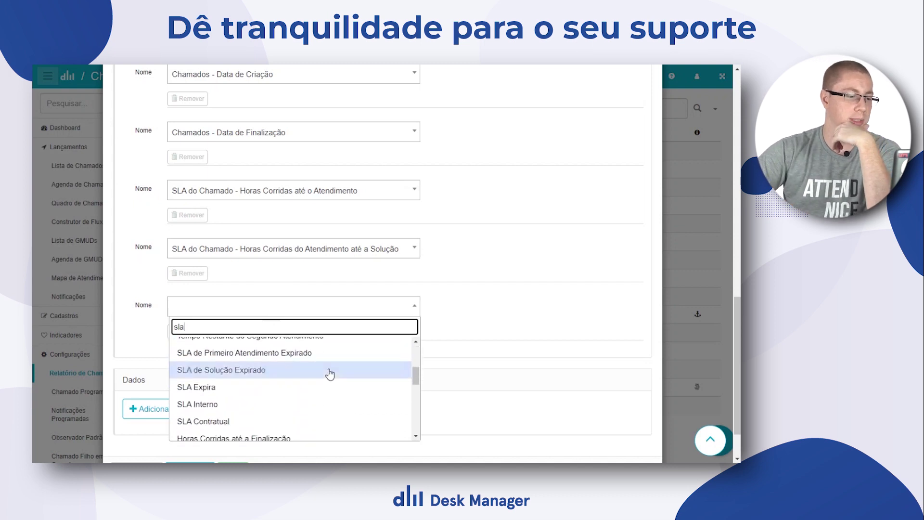
{"action": "scroll", "coordinate": [331, 380], "scroll_direction": "up", "scroll_amount": 1}
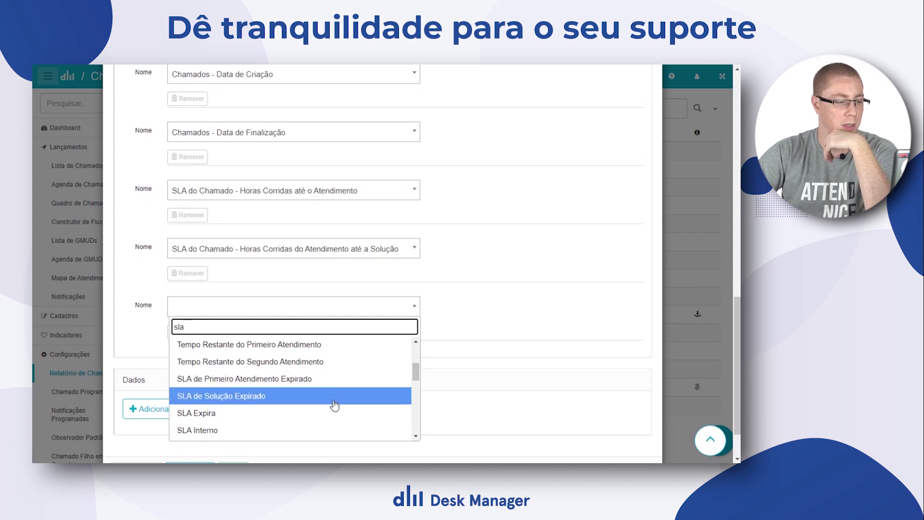
{"action": "scroll", "coordinate": [308, 404], "scroll_direction": "down", "scroll_amount": 2}
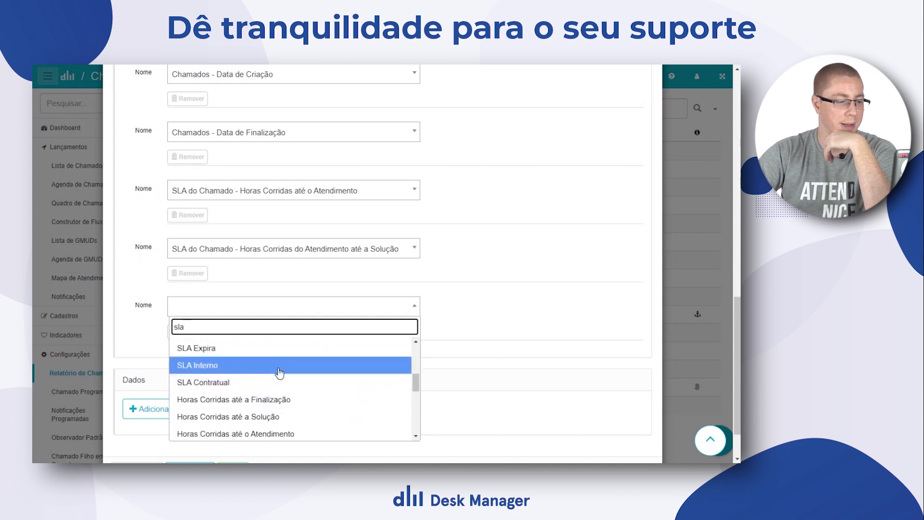
{"action": "scroll", "coordinate": [285, 387], "scroll_direction": "up", "scroll_amount": 3}
{"action": "scroll", "coordinate": [294, 380], "scroll_direction": "down", "scroll_amount": 1}
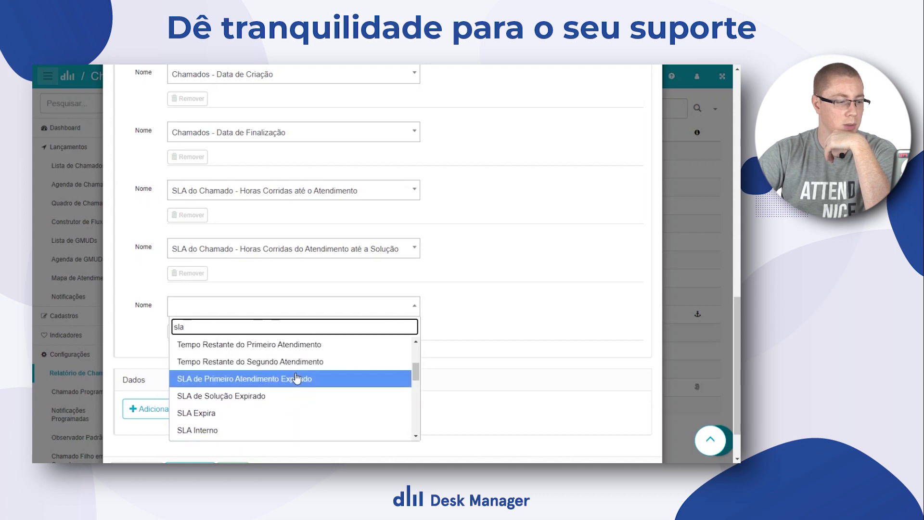
{"action": "scroll", "coordinate": [297, 380], "scroll_direction": "up", "scroll_amount": 3}
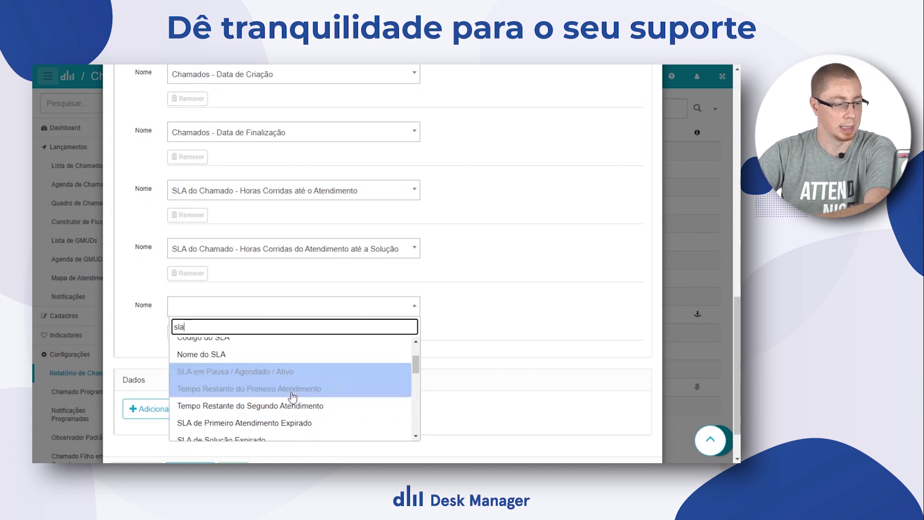
{"action": "scroll", "coordinate": [295, 394], "scroll_direction": "down", "scroll_amount": 1}
{"action": "scroll", "coordinate": [294, 402], "scroll_direction": "down", "scroll_amount": 2}
{"action": "scroll", "coordinate": [278, 397], "scroll_direction": "up", "scroll_amount": 1}
{"action": "scroll", "coordinate": [275, 385], "scroll_direction": "down", "scroll_amount": 1}
{"action": "scroll", "coordinate": [270, 366], "scroll_direction": "up", "scroll_amount": 4}
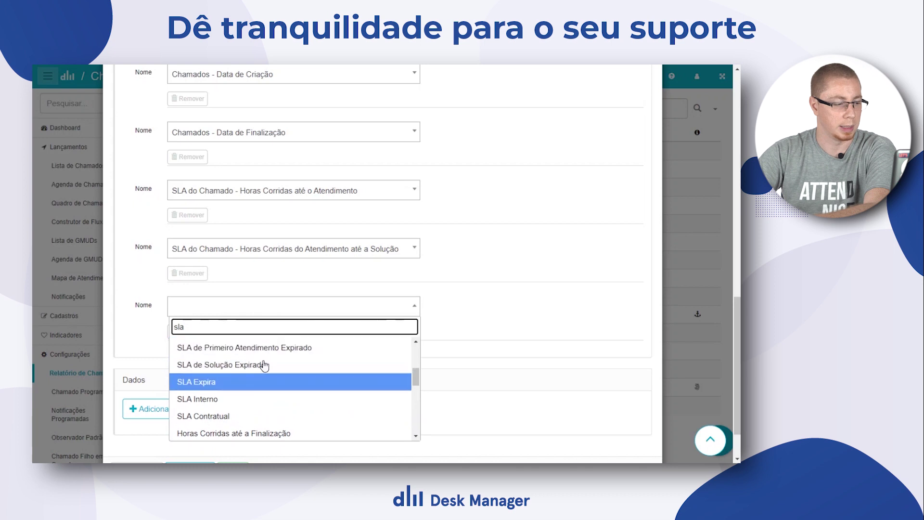
{"action": "left_click", "coordinate": [302, 440]}
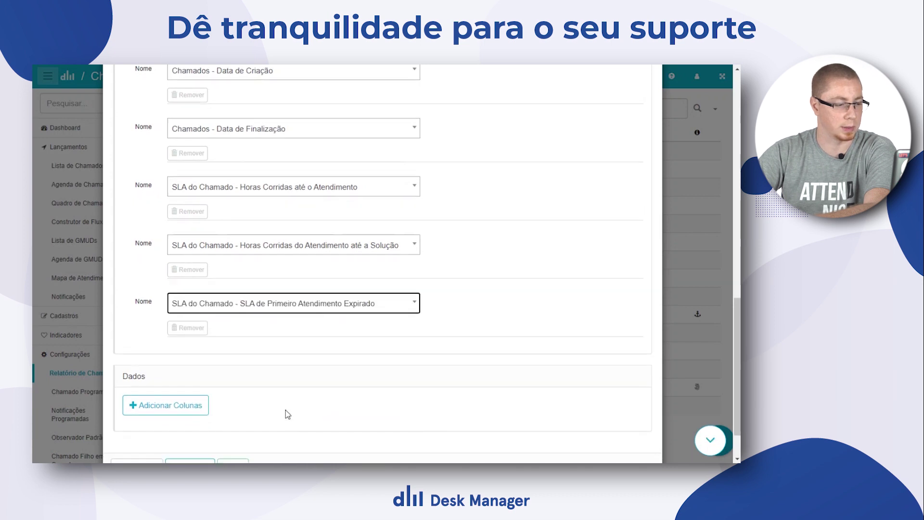
Add another report column, search for sla and set it to SLA de Solução Expirado.
{"action": "scroll", "coordinate": [241, 385], "scroll_direction": "down", "scroll_amount": 1}
{"action": "left_click", "coordinate": [181, 351]}
{"action": "left_click", "coordinate": [255, 310]}
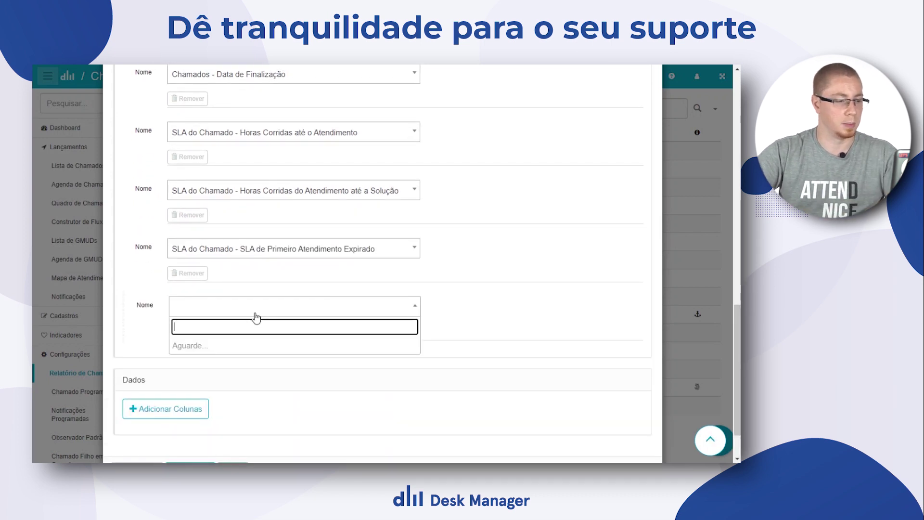
{"action": "type", "text": "sla"}
{"action": "scroll", "coordinate": [282, 359], "scroll_direction": "down", "scroll_amount": 3}
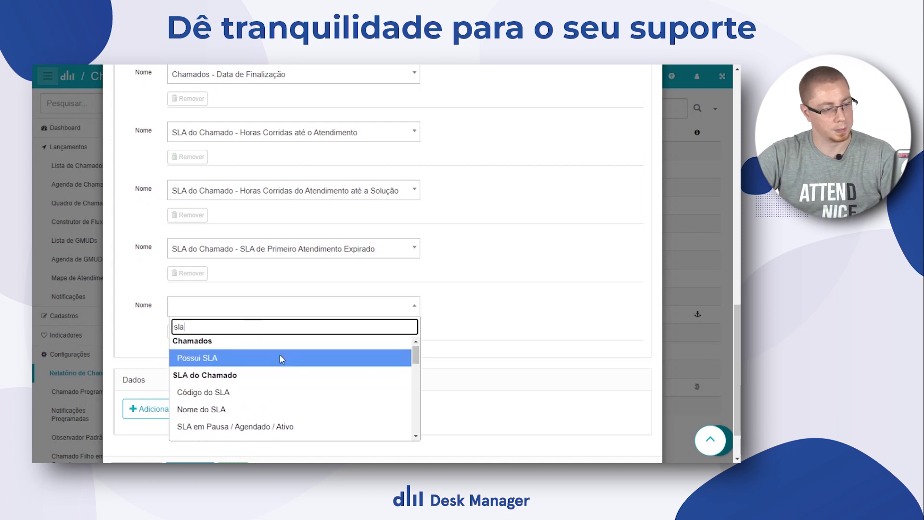
{"action": "left_click", "coordinate": [272, 399]}
Add a report column, search its field options for tempo and set it to Tempo Restante do Primeiro Atendimento.
{"action": "left_click", "coordinate": [165, 413]}
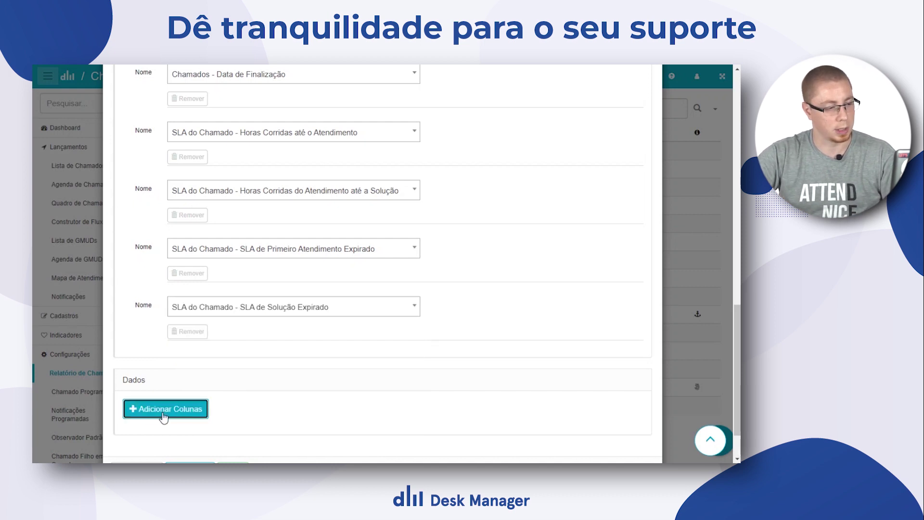
{"action": "left_click", "coordinate": [228, 374]}
{"action": "type", "text": "tempo"}
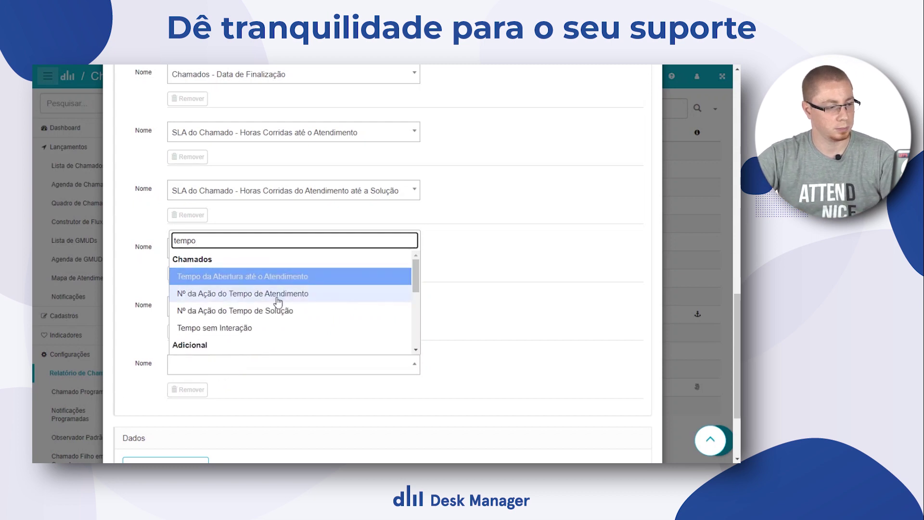
{"action": "scroll", "coordinate": [247, 303], "scroll_direction": "down", "scroll_amount": 5}
{"action": "scroll", "coordinate": [279, 302], "scroll_direction": "down", "scroll_amount": 1}
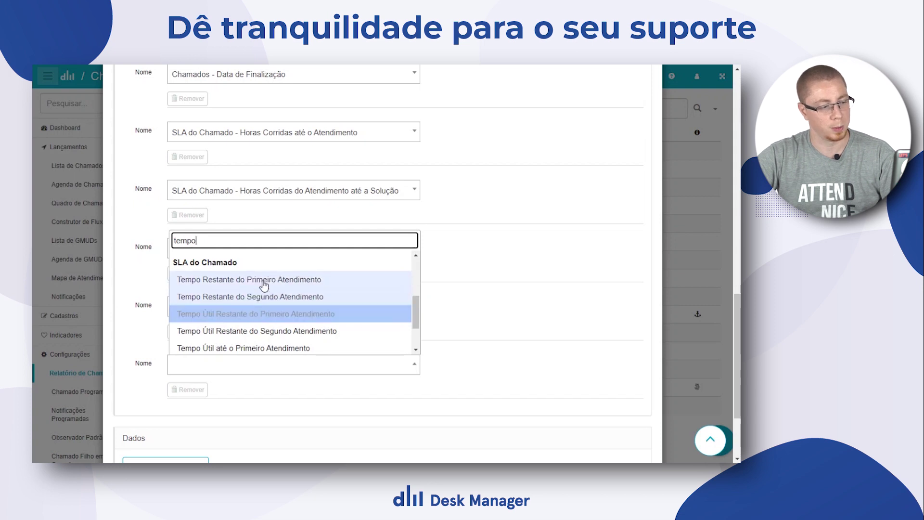
{"action": "scroll", "coordinate": [276, 318], "scroll_direction": "down", "scroll_amount": 1}
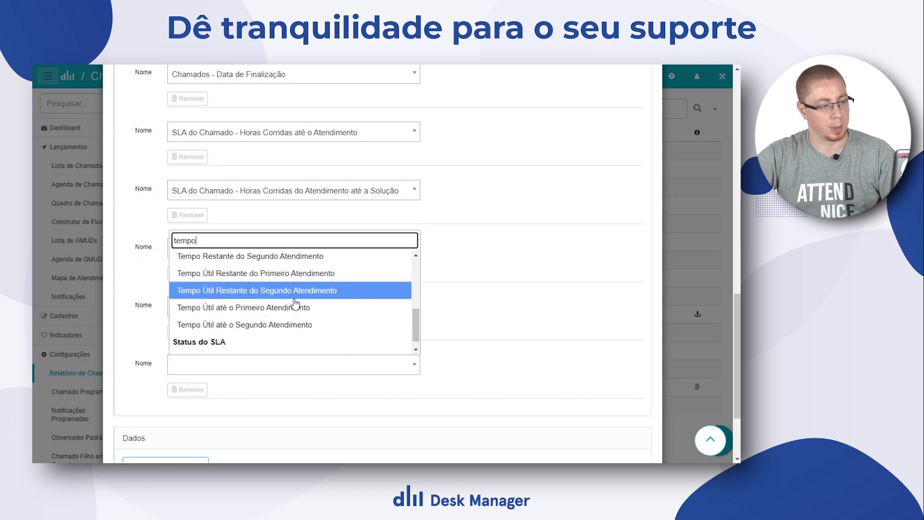
{"action": "scroll", "coordinate": [281, 311], "scroll_direction": "up", "scroll_amount": 2}
{"action": "left_click", "coordinate": [279, 317]}
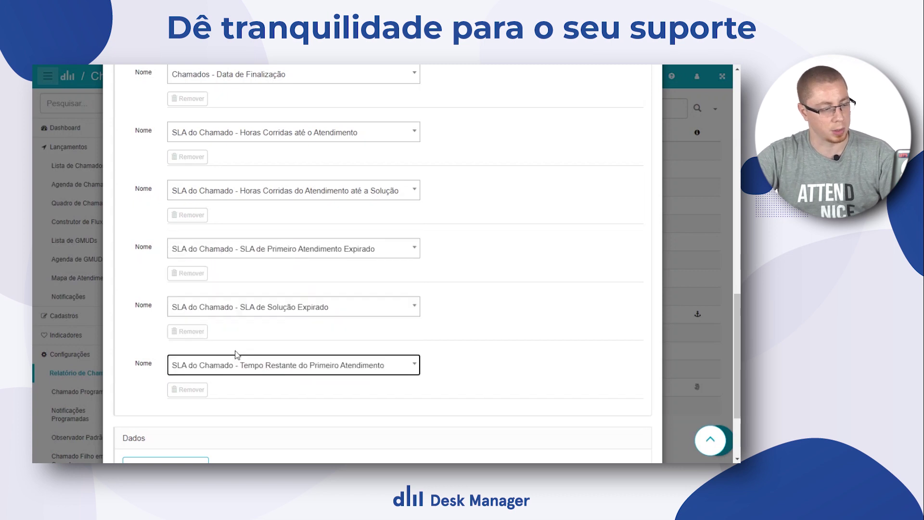
Add another report column, search for tempo and set it to Tempo Restante do Segundo Atendimento.
{"action": "scroll", "coordinate": [244, 348], "scroll_direction": "down", "scroll_amount": 2}
{"action": "left_click", "coordinate": [198, 350]}
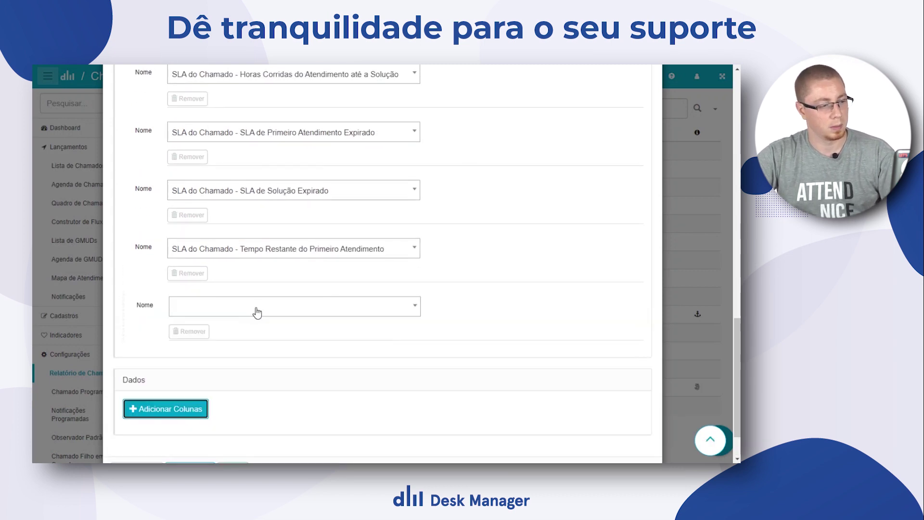
{"action": "left_click", "coordinate": [257, 312]}
{"action": "type", "text": "tempo"}
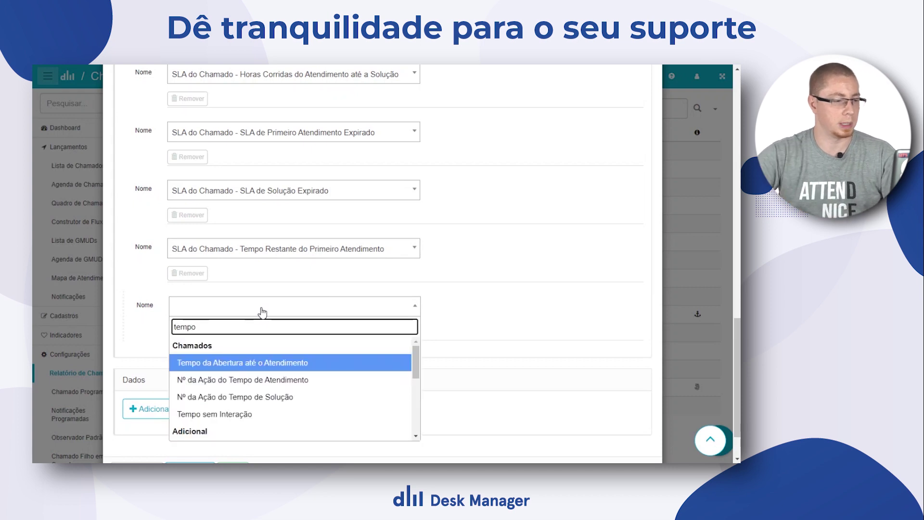
{"action": "scroll", "coordinate": [257, 349], "scroll_direction": "down", "scroll_amount": 3}
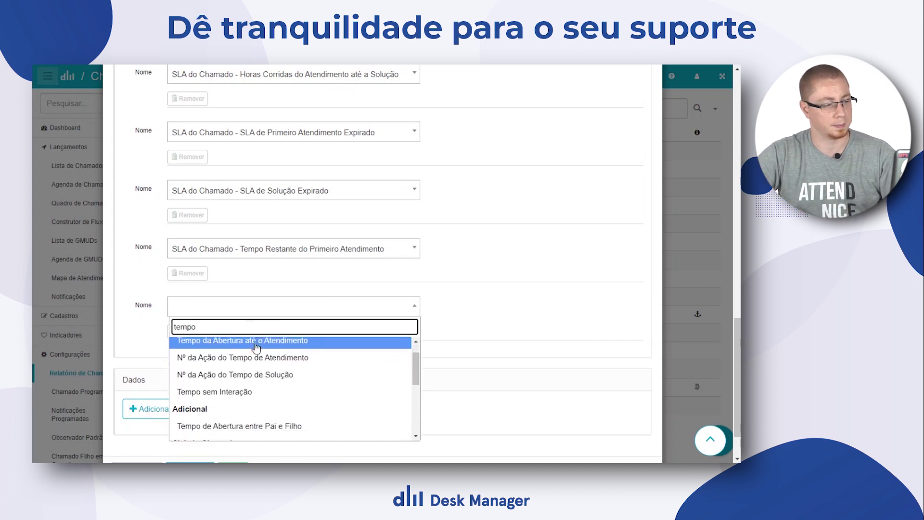
{"action": "scroll", "coordinate": [269, 409], "scroll_direction": "up", "scroll_amount": 1}
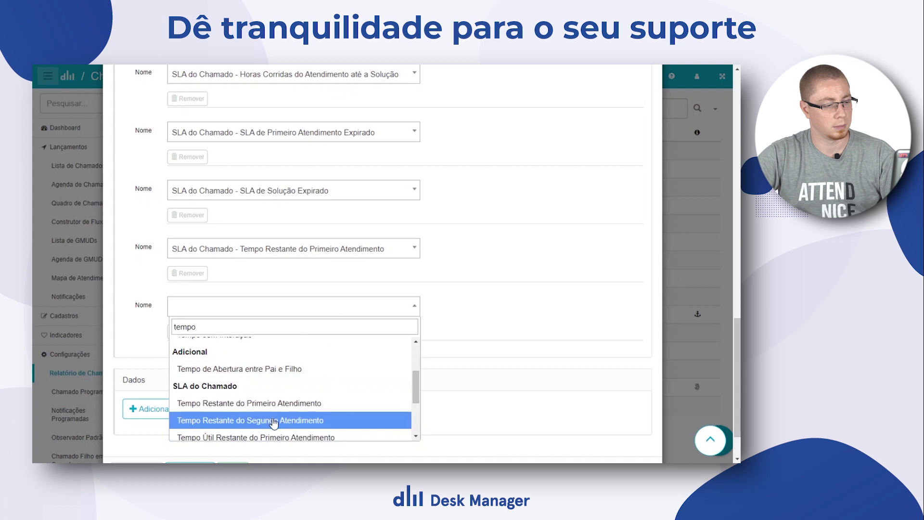
{"action": "left_click", "coordinate": [250, 421]}
Save the report columns and run Relatório de Atendimento Mensal as a slide show.
{"action": "scroll", "coordinate": [241, 414], "scroll_direction": "down", "scroll_amount": 1}
{"action": "left_click", "coordinate": [193, 421]}
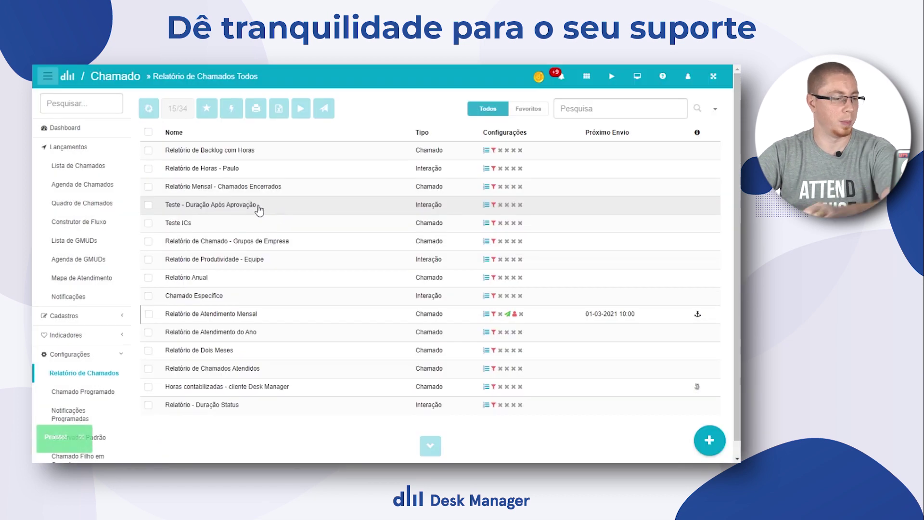
{"action": "left_click", "coordinate": [253, 316]}
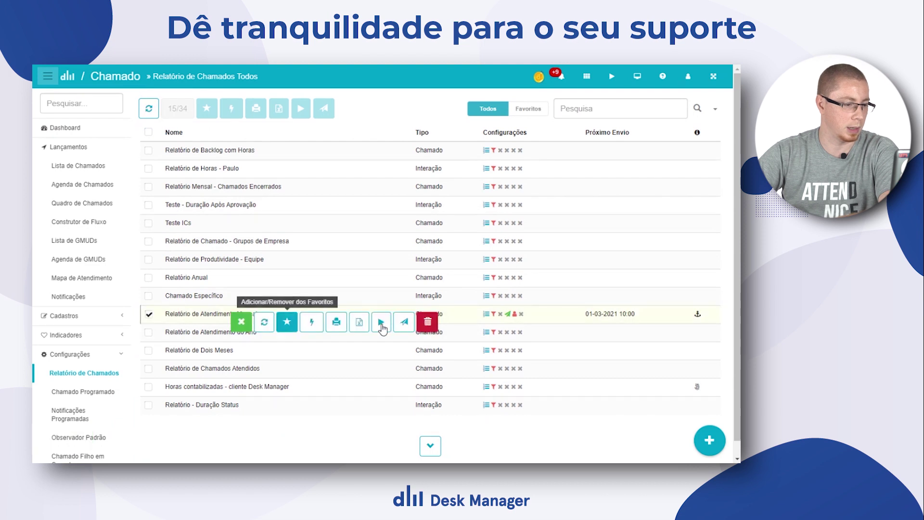
{"action": "left_click", "coordinate": [381, 324]}
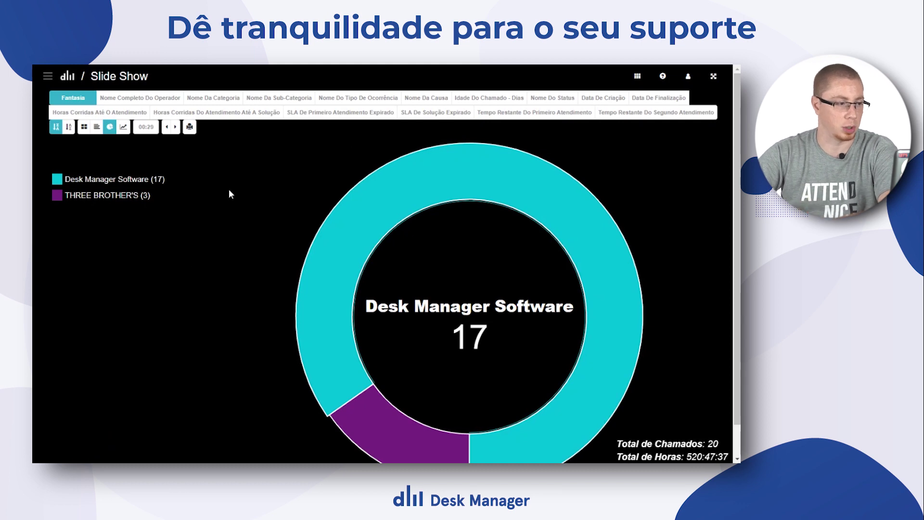
Examine SLA de Primeiro Atendimento Expirado as a ring chart and as summary cards.
{"action": "left_click", "coordinate": [340, 118]}
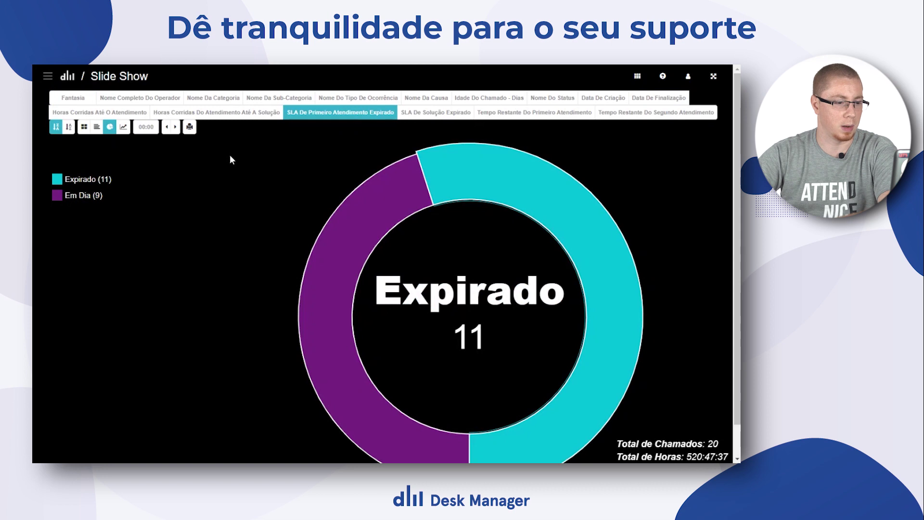
{"action": "scroll", "coordinate": [228, 145], "scroll_direction": "down", "scroll_amount": 1}
{"action": "scroll", "coordinate": [228, 149], "scroll_direction": "up", "scroll_amount": 1}
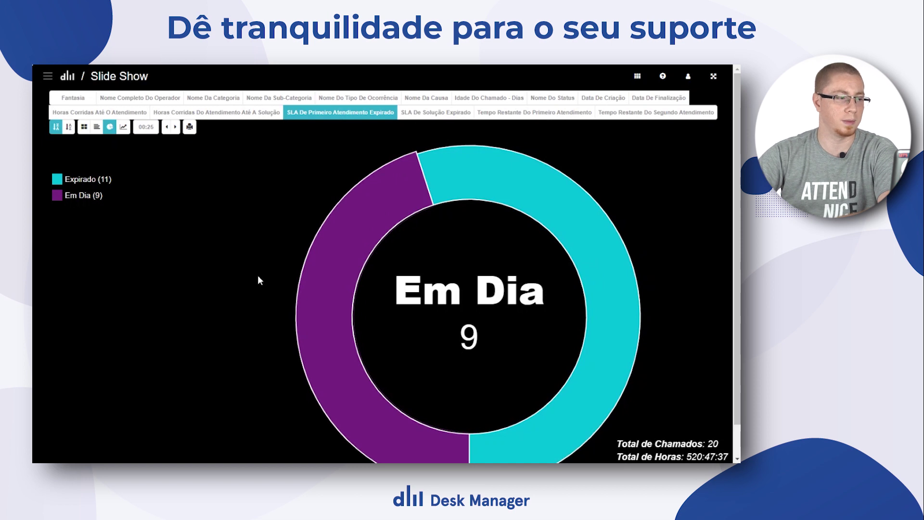
{"action": "left_click", "coordinate": [83, 128]}
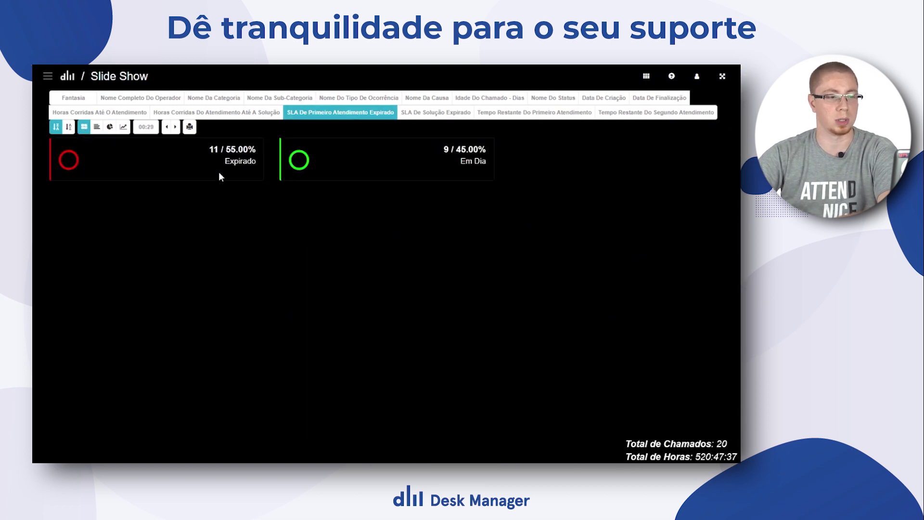
Examine SLA de Solução Expirado as cards and a ring chart, and view its Expirado ticket details through the remaining-time columns.
{"action": "left_click", "coordinate": [421, 113]}
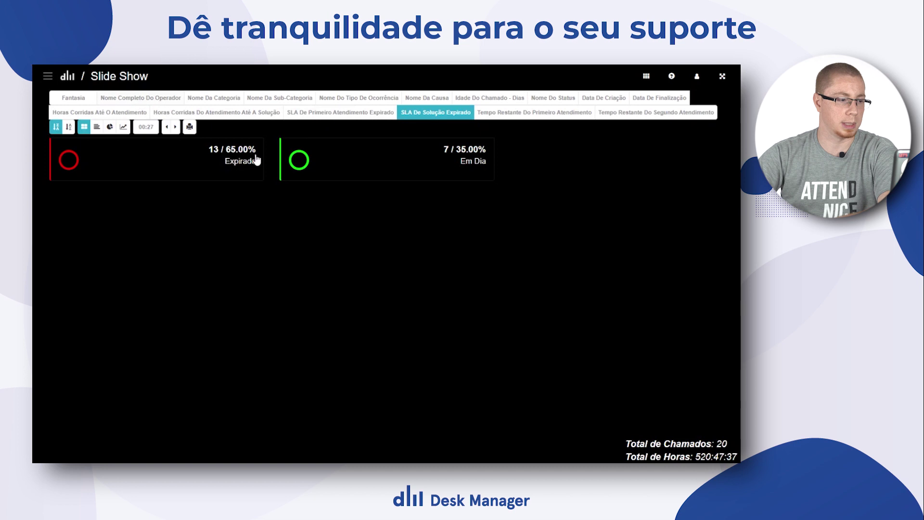
{"action": "left_click", "coordinate": [111, 128]}
{"action": "left_click", "coordinate": [530, 208]}
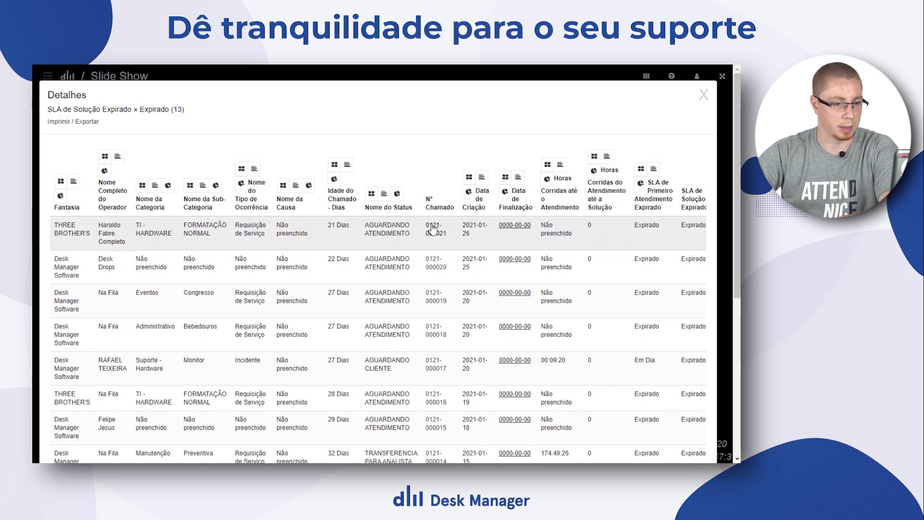
{"action": "scroll", "coordinate": [466, 377], "scroll_direction": "down", "scroll_amount": 5}
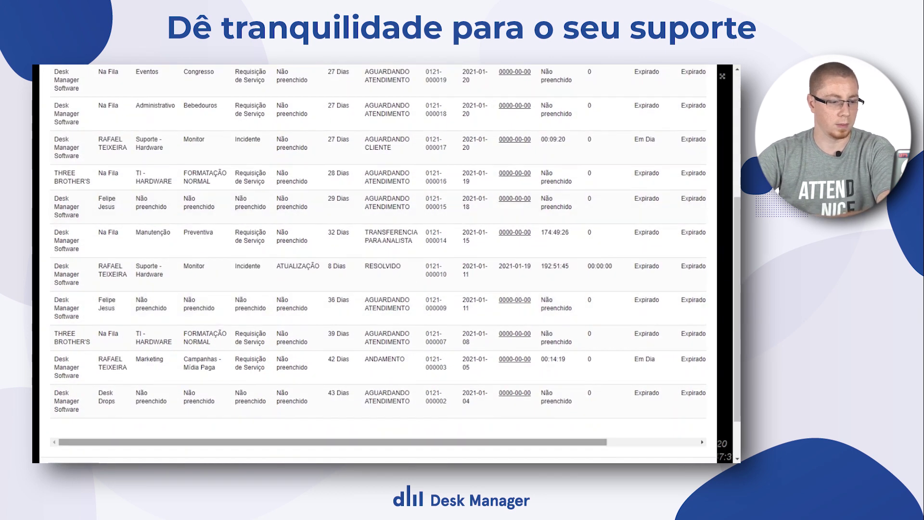
{"action": "left_click_drag", "start_coordinate": [479, 443], "coordinate": [570, 443]}
{"action": "scroll", "coordinate": [613, 409], "scroll_direction": "up", "scroll_amount": 5}
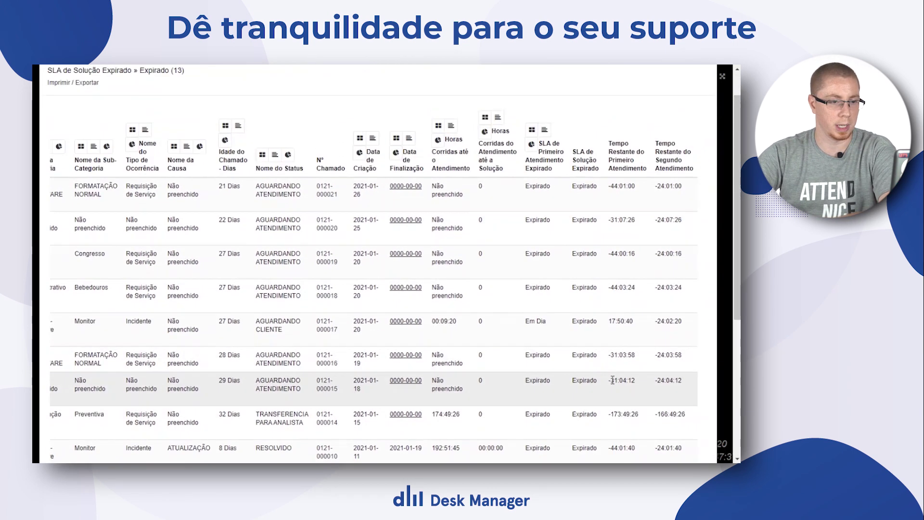
{"action": "scroll", "coordinate": [612, 380], "scroll_direction": "up", "scroll_amount": 1}
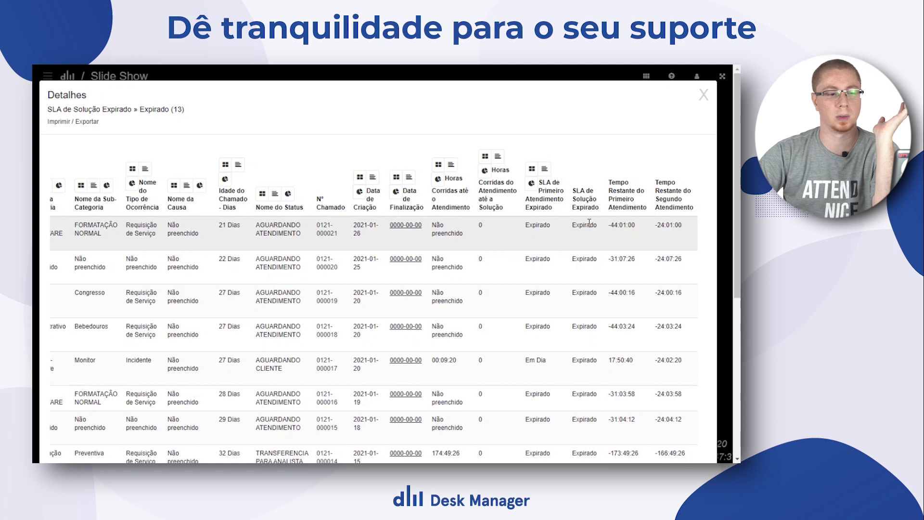
Compare Tempo Restante do Primeiro Atendimento with the SLA status for an expired and an on-time ticket, and close the details.
{"action": "left_click_drag", "start_coordinate": [607, 227], "coordinate": [638, 231]}
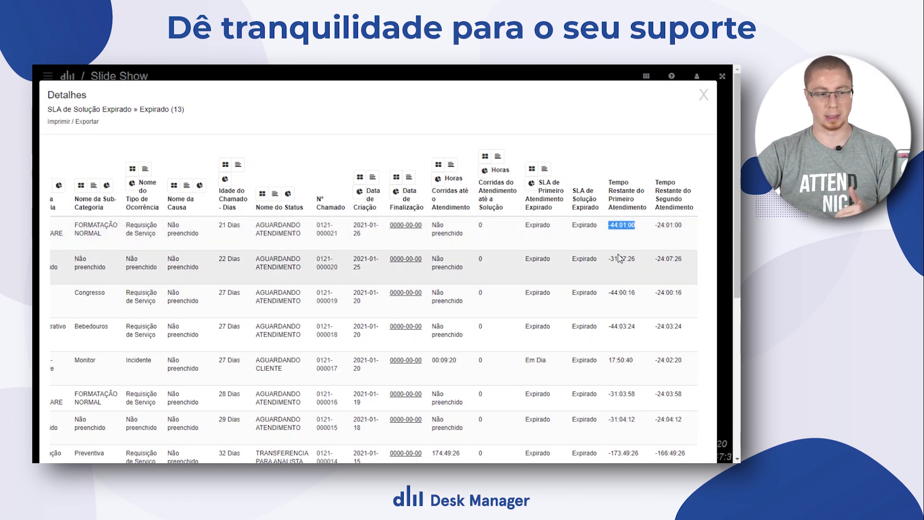
{"action": "left_click", "coordinate": [615, 228]}
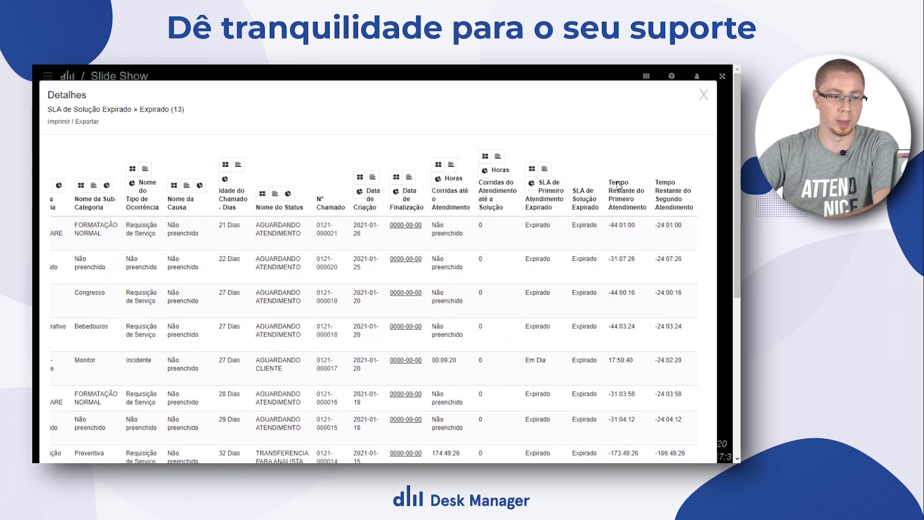
{"action": "left_click_drag", "start_coordinate": [610, 228], "coordinate": [626, 228]}
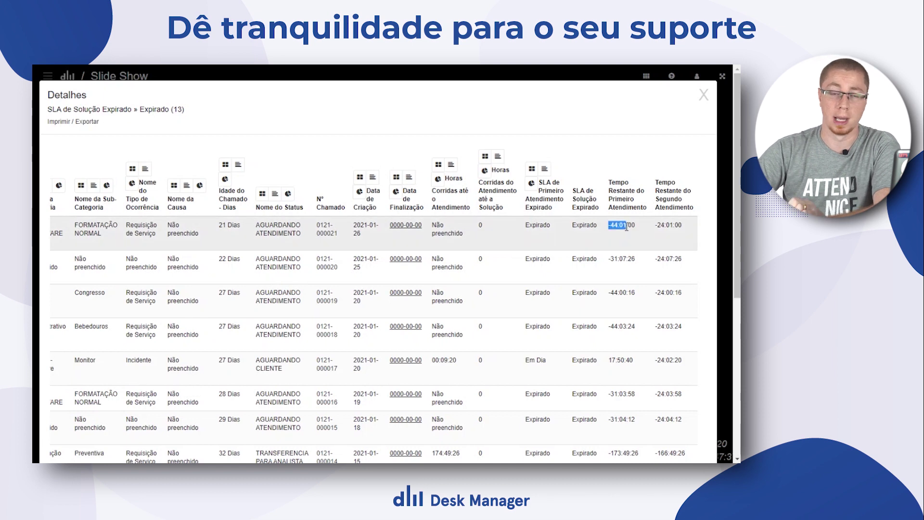
{"action": "double_click", "coordinate": [621, 361]}
{"action": "left_click", "coordinate": [527, 357]}
{"action": "left_click_drag", "start_coordinate": [548, 361], "coordinate": [532, 360]}
{"action": "left_click_drag", "start_coordinate": [607, 361], "coordinate": [635, 365]}
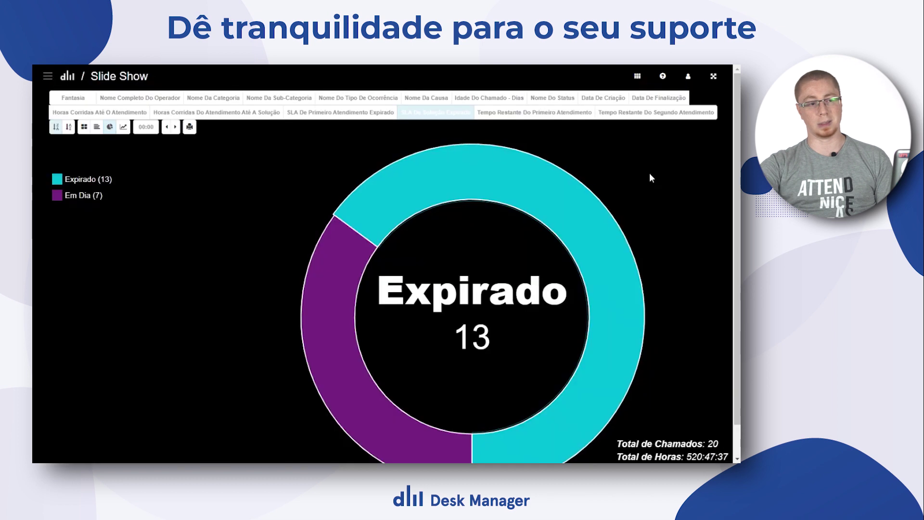
{"action": "left_click", "coordinate": [704, 95]}
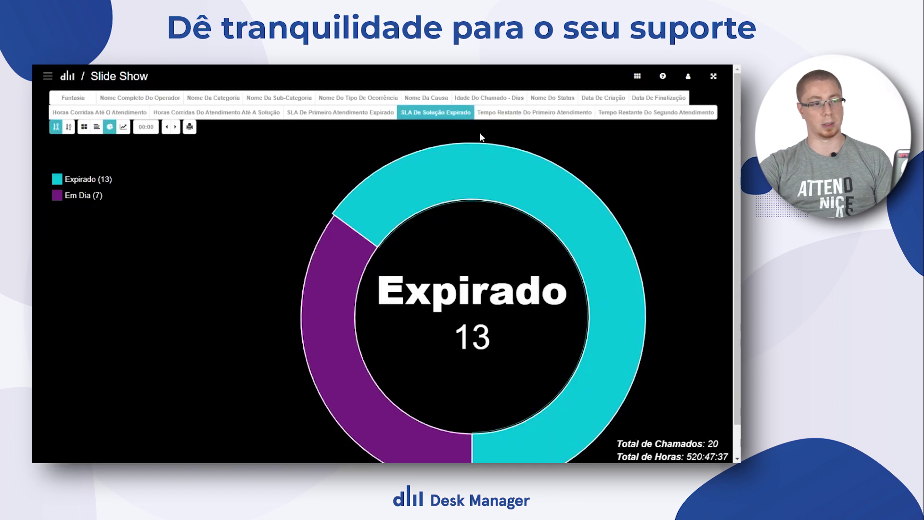
Open the cyan operator's ticket details from Nome Completo do Operador and review the card breakdowns of first-response and solution SLA expiry.
{"action": "left_click", "coordinate": [126, 99]}
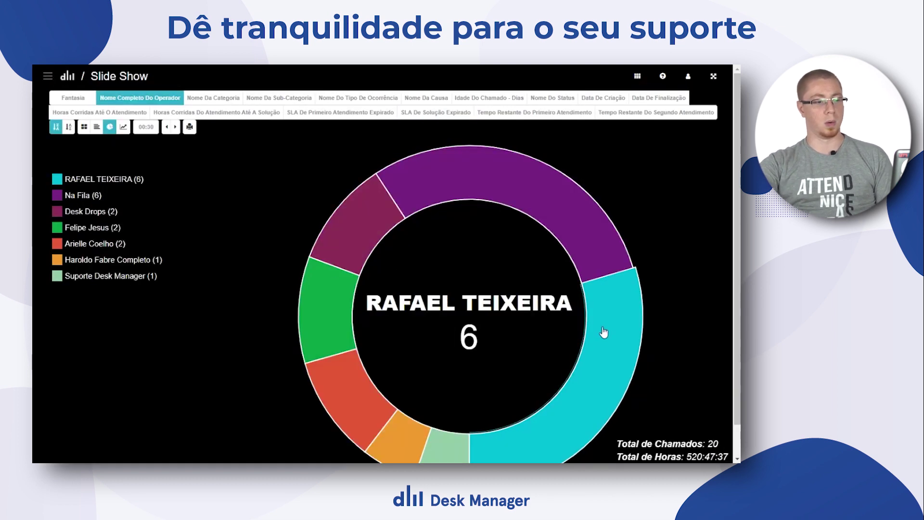
{"action": "left_click", "coordinate": [605, 331]}
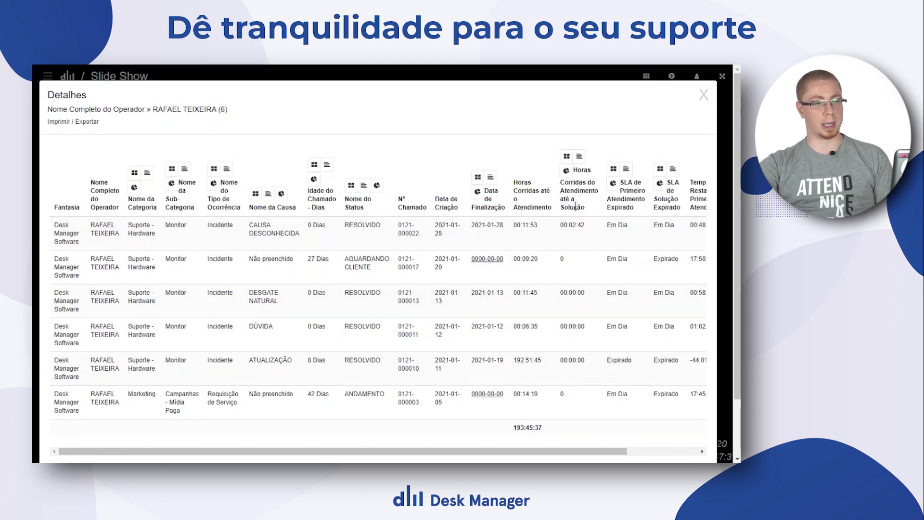
{"action": "left_click", "coordinate": [613, 182]}
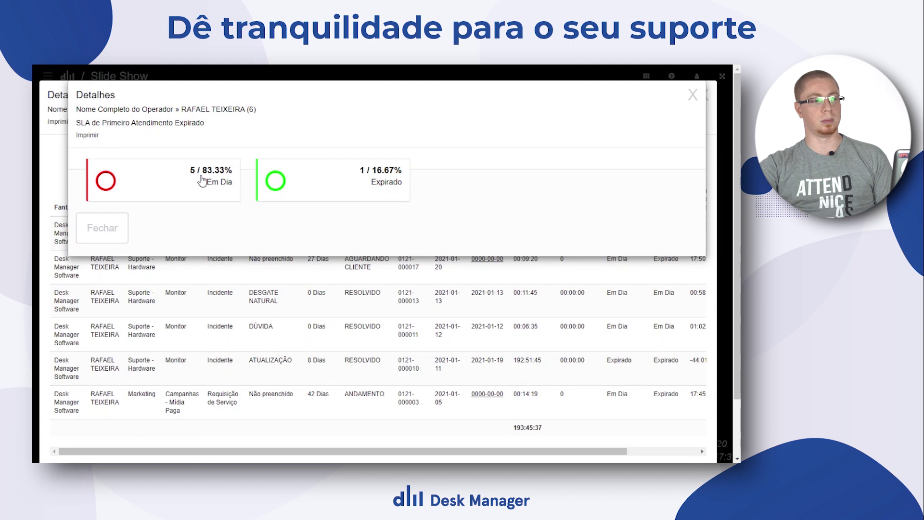
{"action": "left_click", "coordinate": [694, 95]}
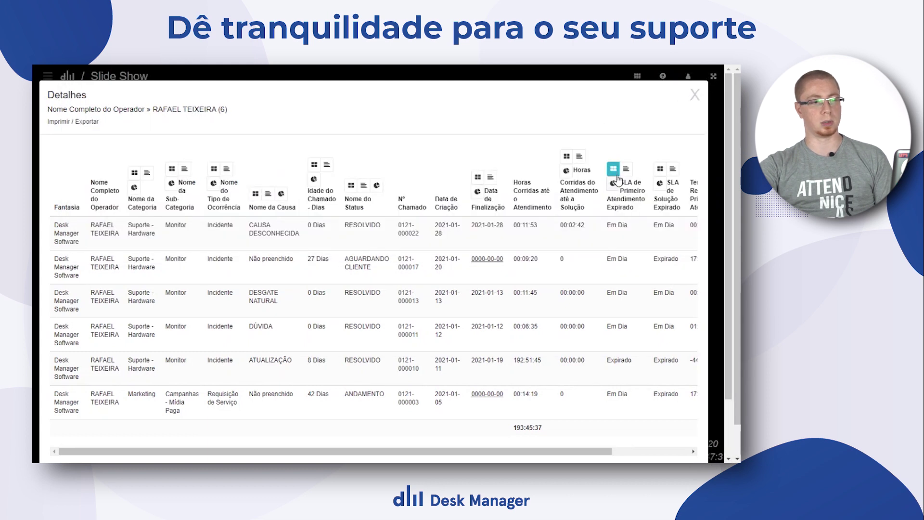
{"action": "left_click", "coordinate": [660, 168]}
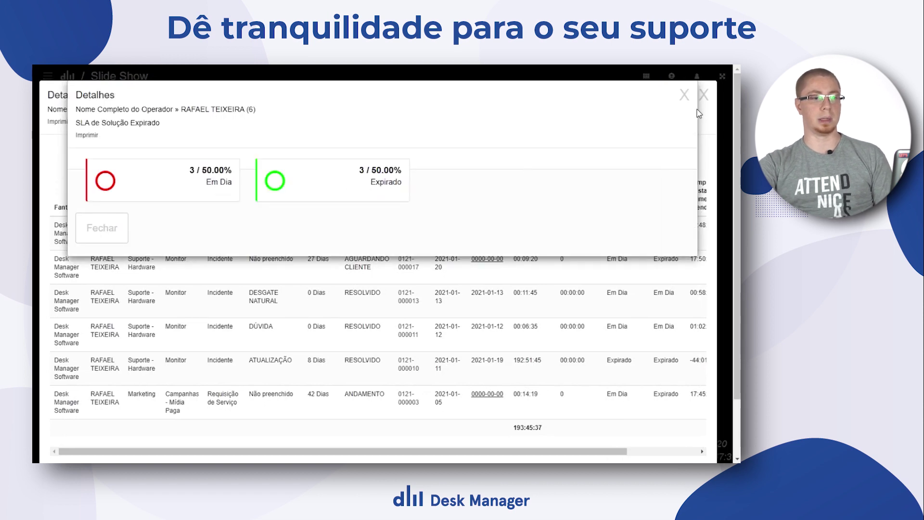
{"action": "left_click", "coordinate": [685, 97]}
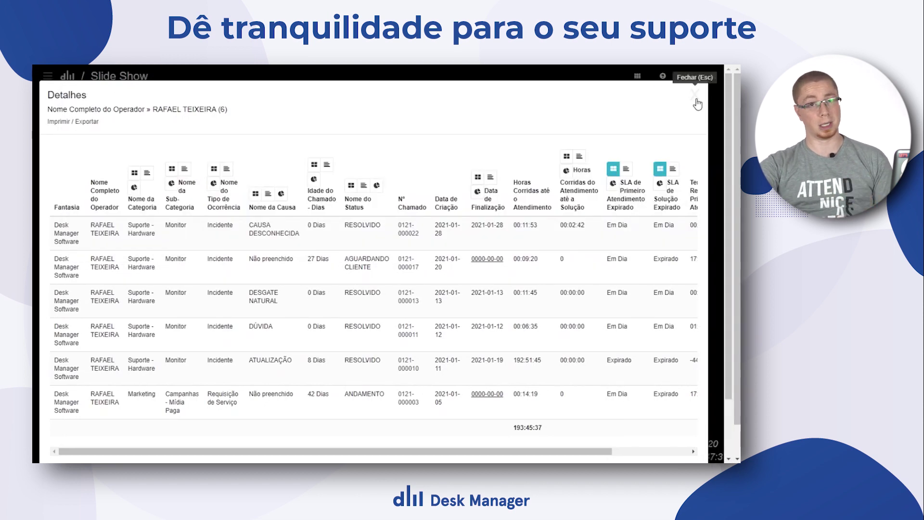